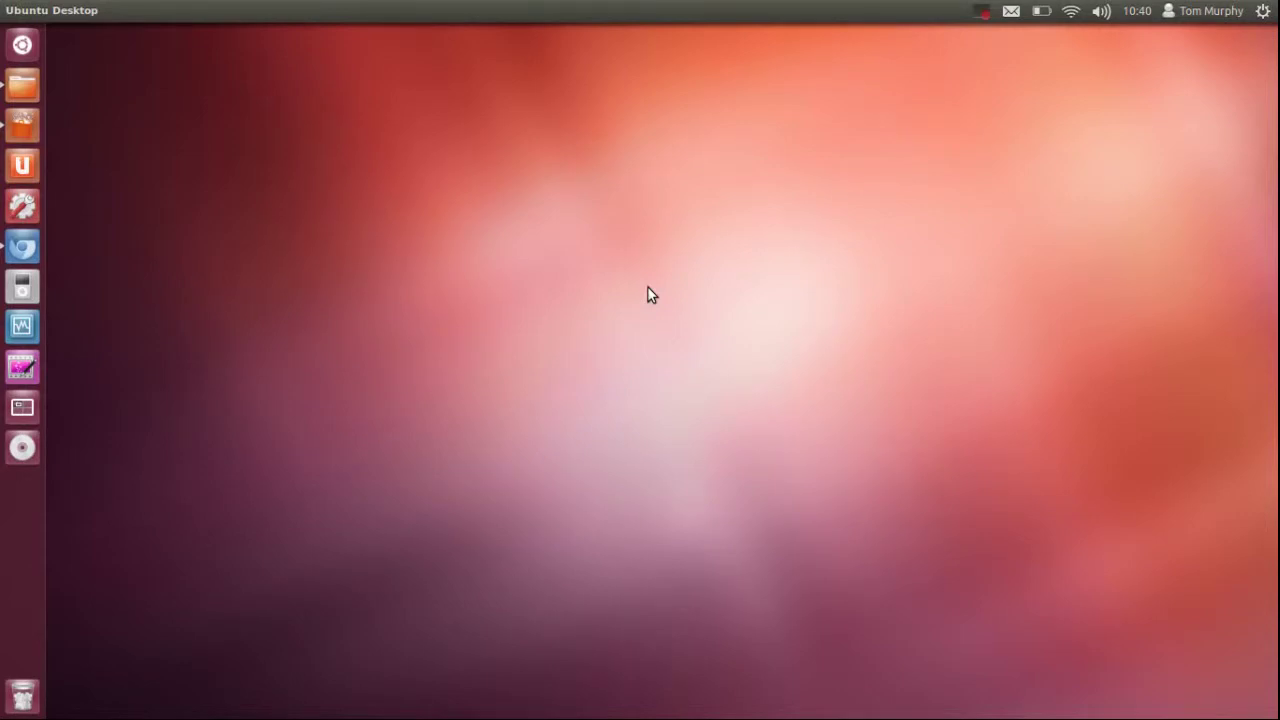
- Look over the artwork list on gnome-look.org in Chromium and check the Advanced Settings entry in Ubuntu Software Centre
{"action": "left_click", "coordinate": [22, 247]}
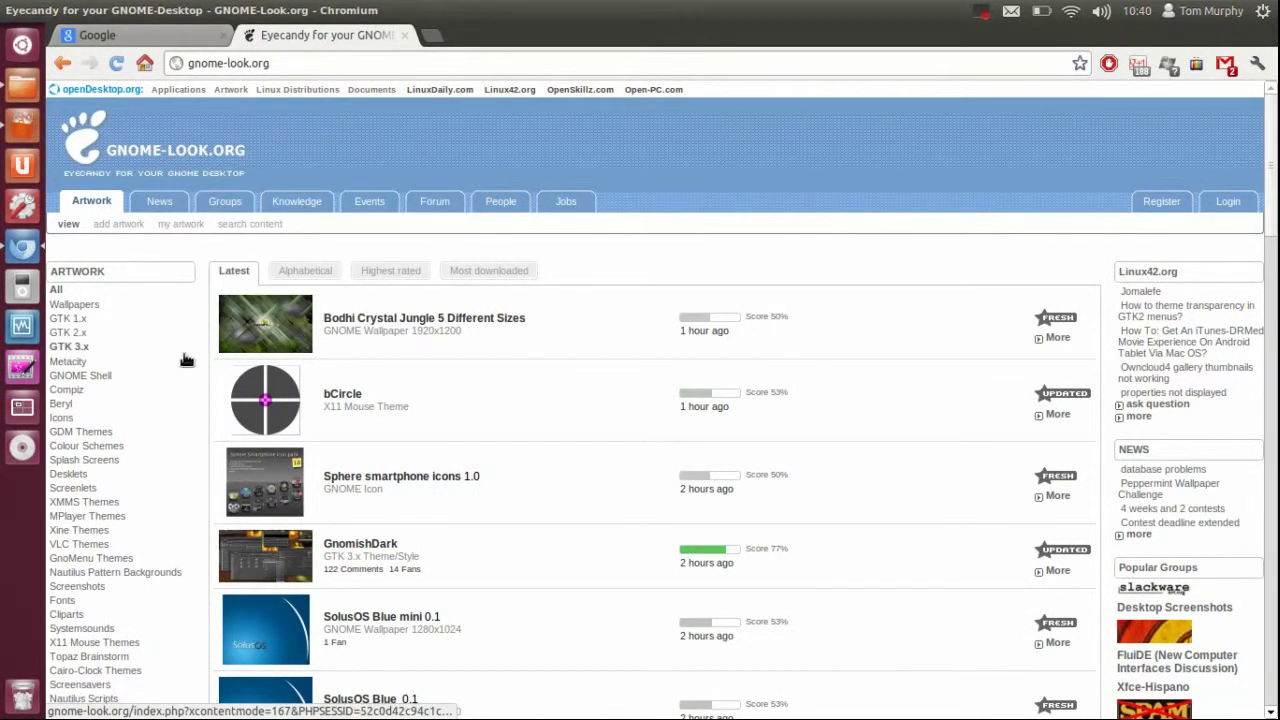
{"action": "scroll", "coordinate": [183, 360], "scroll_direction": "down", "scroll_amount": 2}
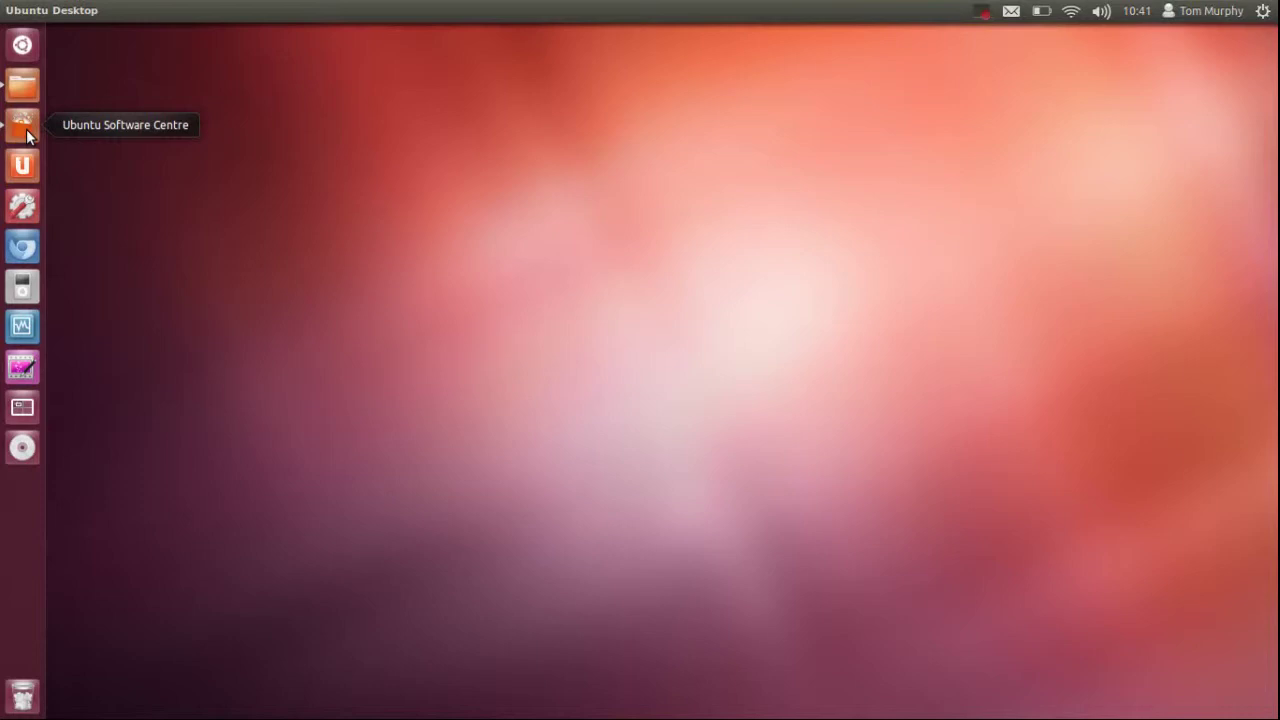
{"action": "left_click", "coordinate": [23, 130]}
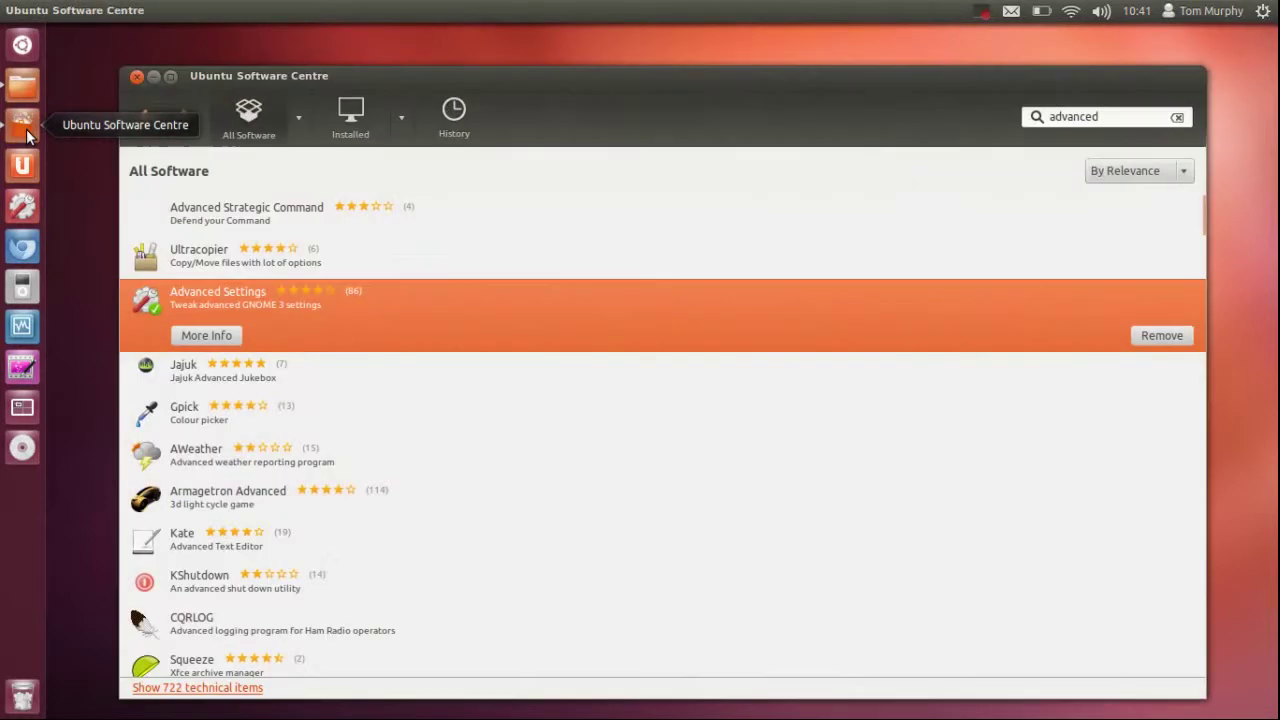
{"action": "left_click", "coordinate": [136, 78]}
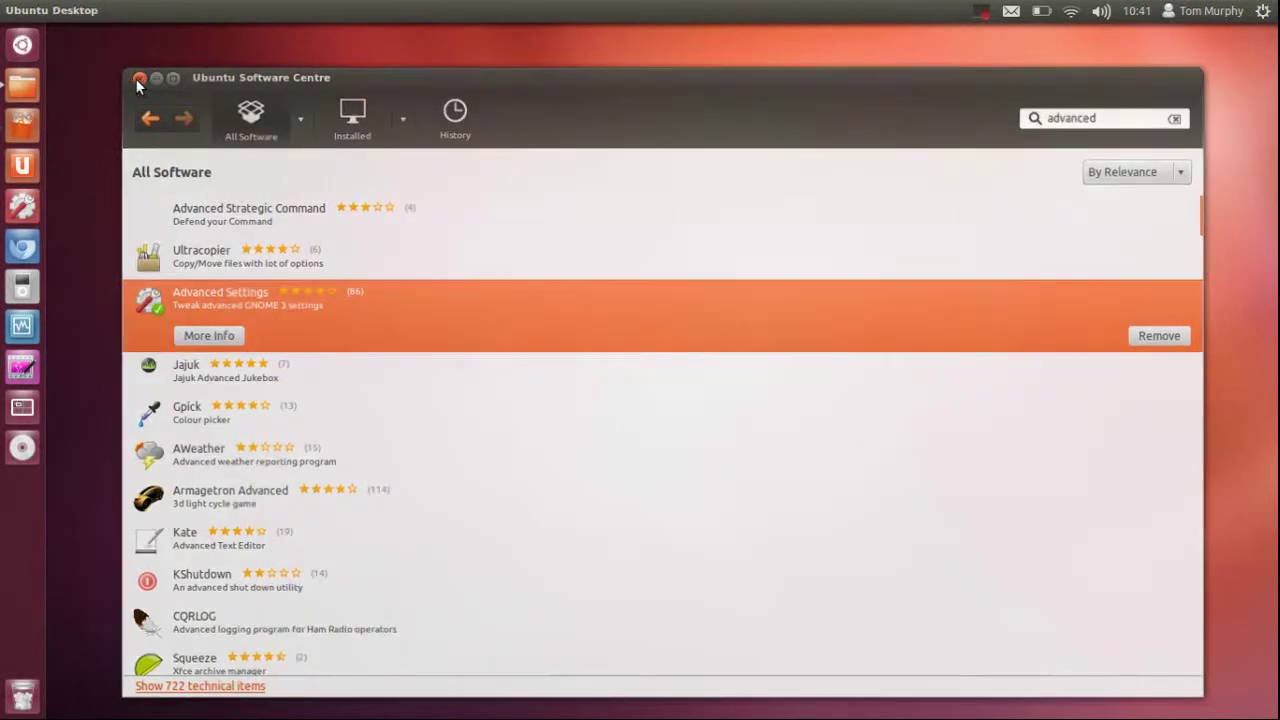
- Open the Advanced Settings application and display its Theme settings
{"action": "left_click", "coordinate": [28, 52]}
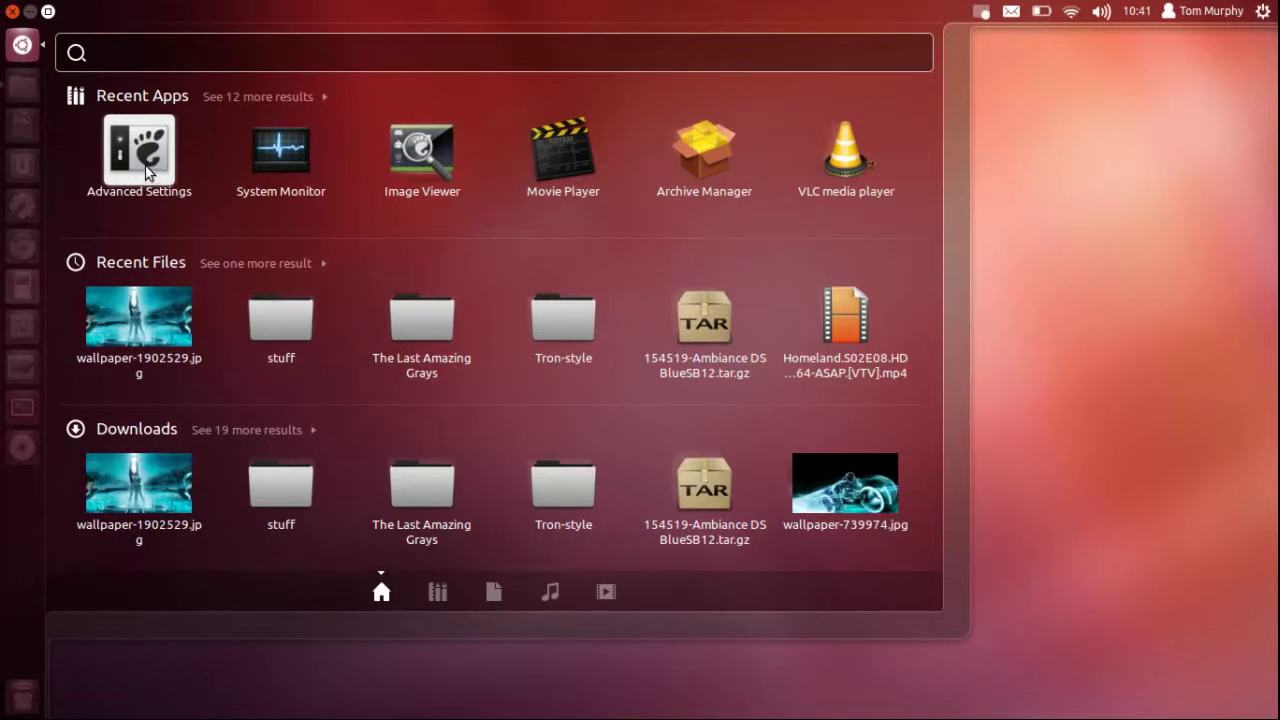
{"action": "left_click", "coordinate": [140, 160]}
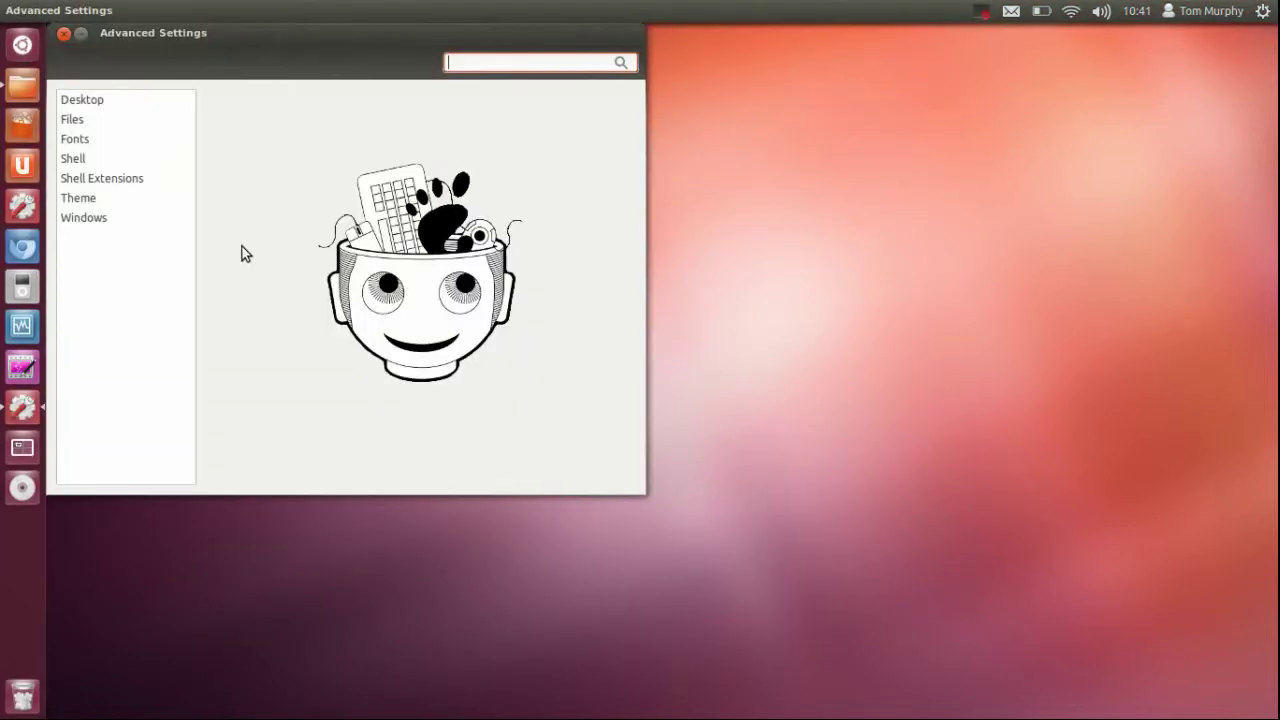
{"action": "left_click_drag", "start_coordinate": [138, 37], "coordinate": [190, 37]}
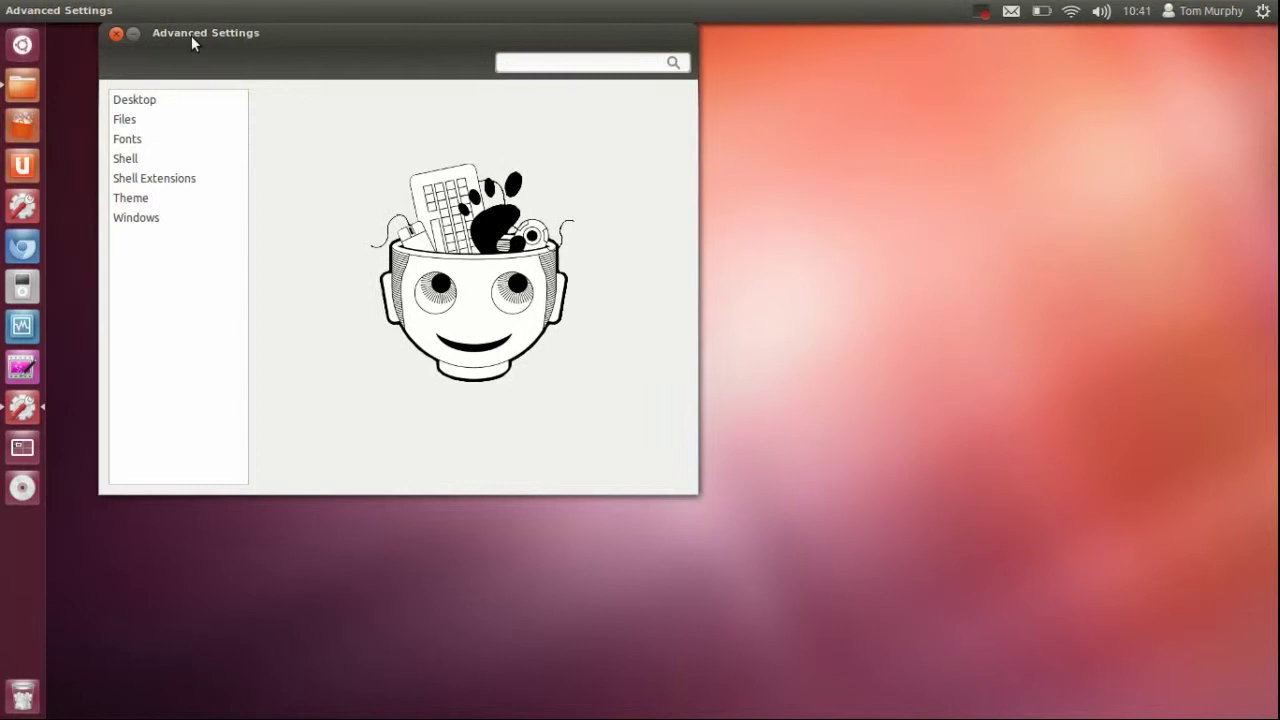
{"action": "left_click", "coordinate": [141, 199]}
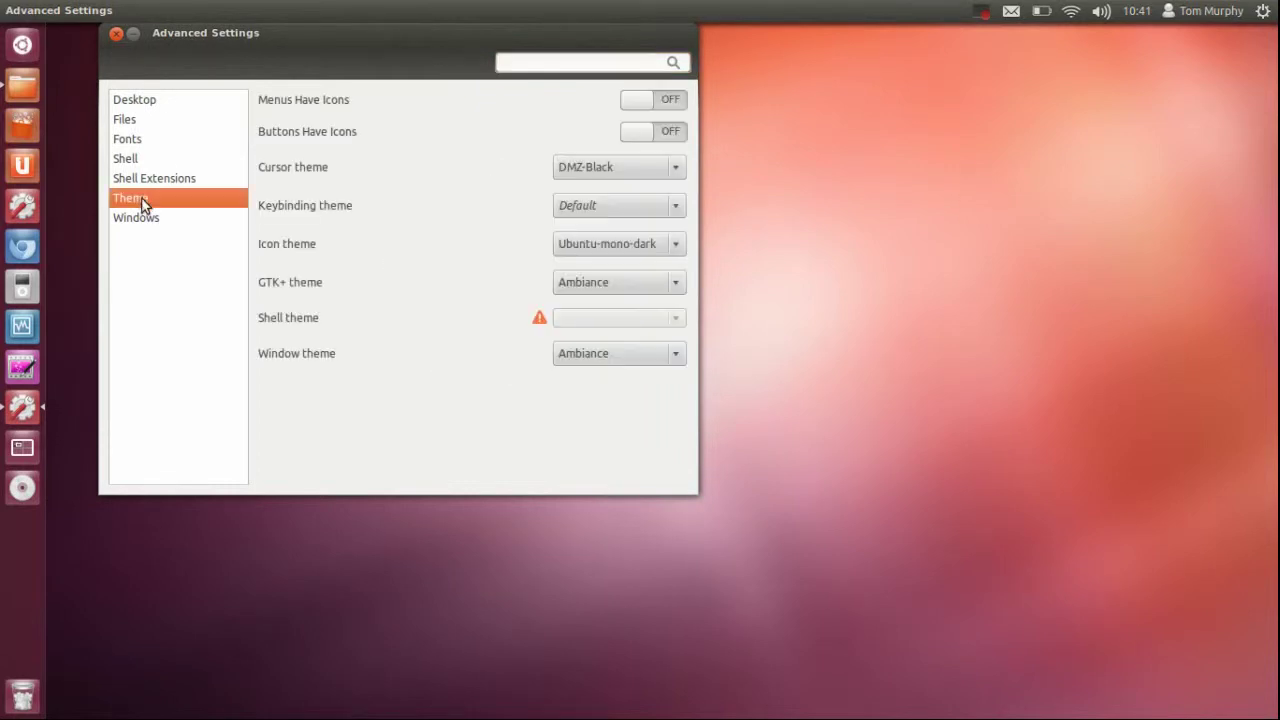
- Review the available GTK+ and window themes, keeping Ambiance for both, and close Advanced Settings
{"action": "left_click", "coordinate": [676, 284]}
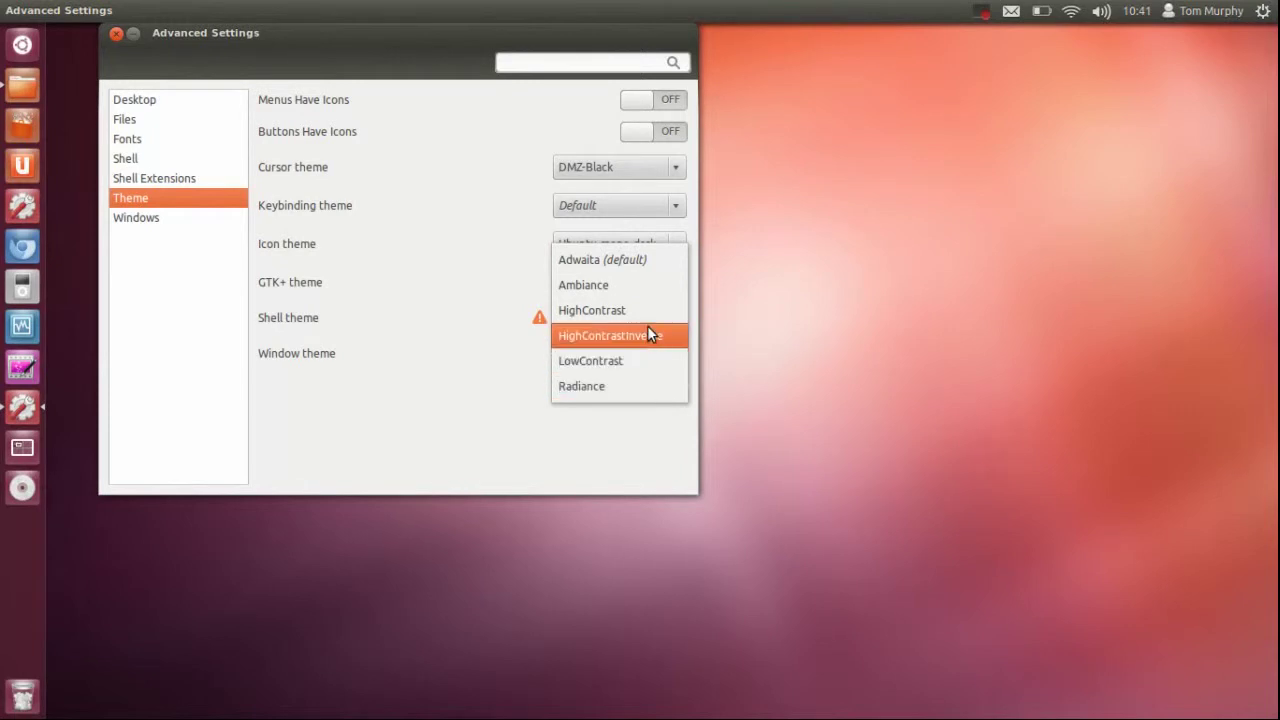
{"action": "left_click", "coordinate": [645, 290]}
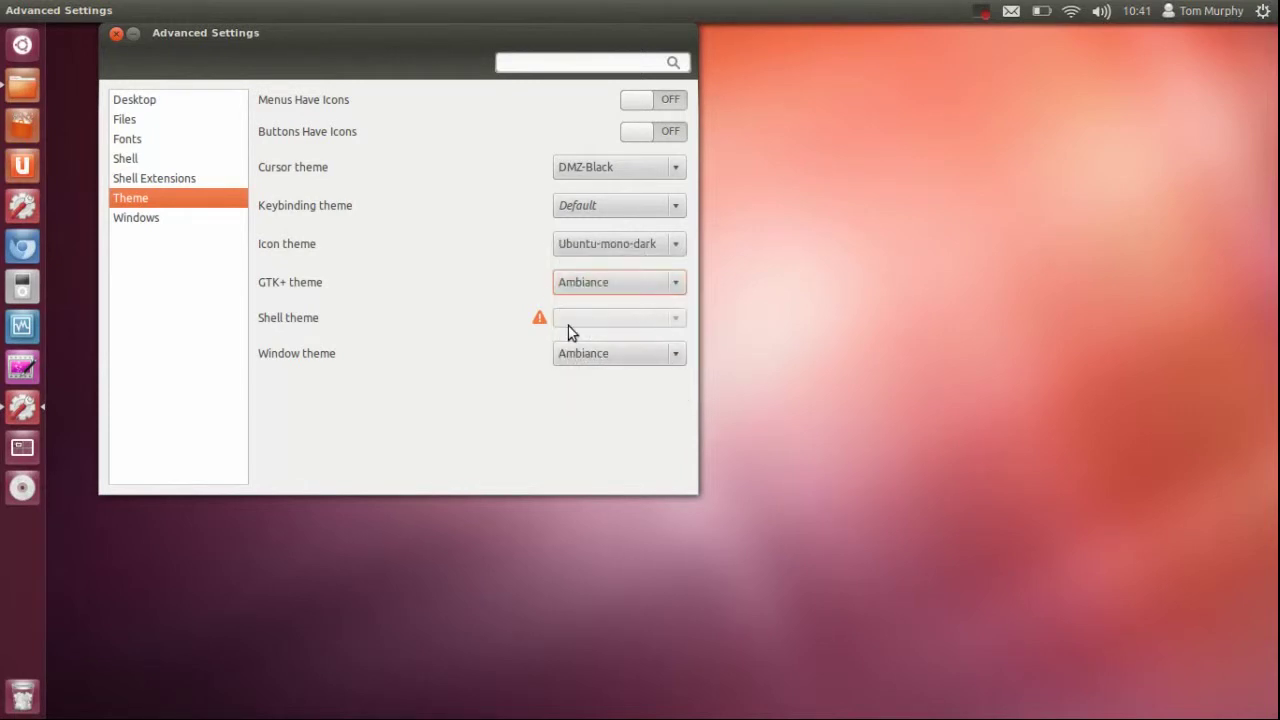
{"action": "left_click", "coordinate": [679, 354]}
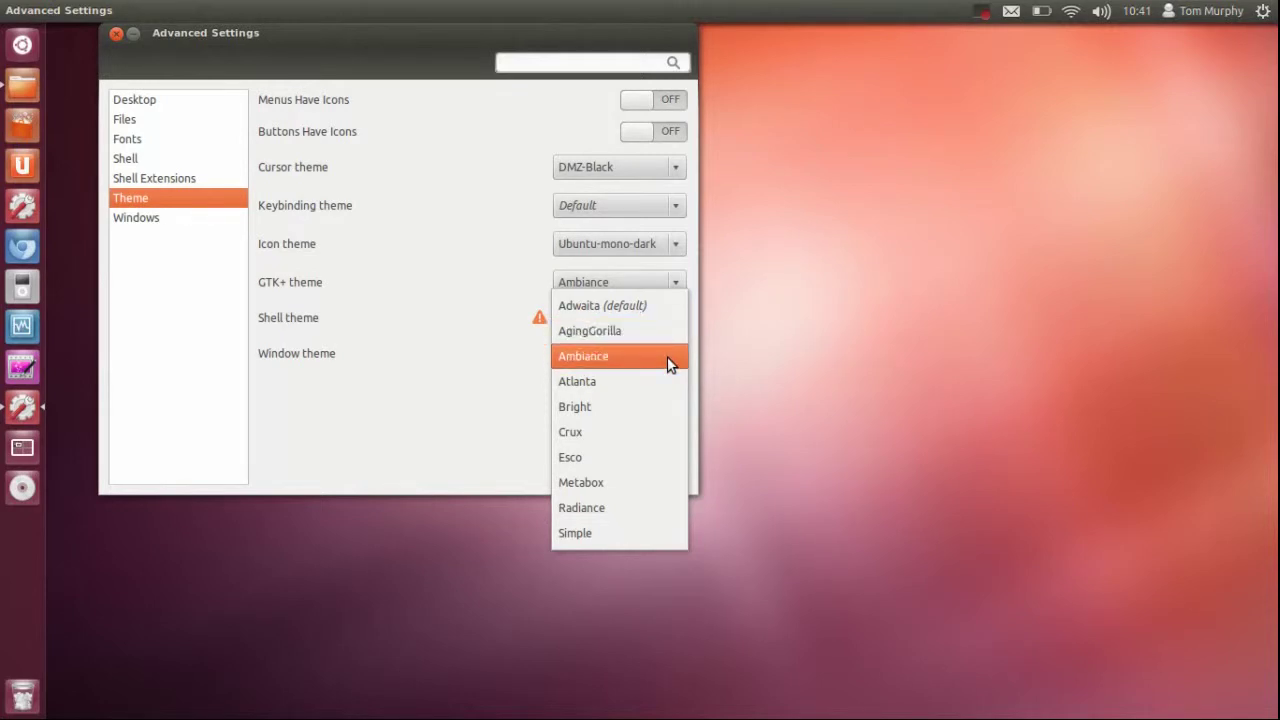
{"action": "left_click", "coordinate": [667, 356]}
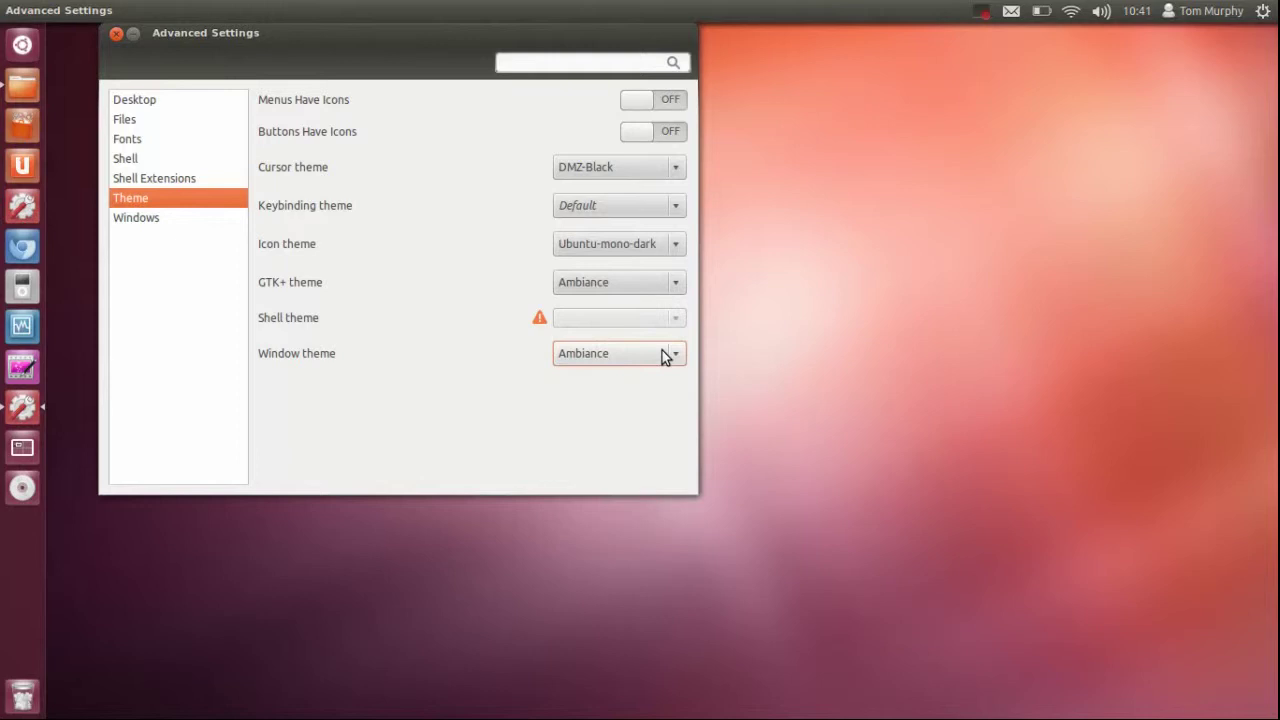
{"action": "left_click", "coordinate": [116, 36]}
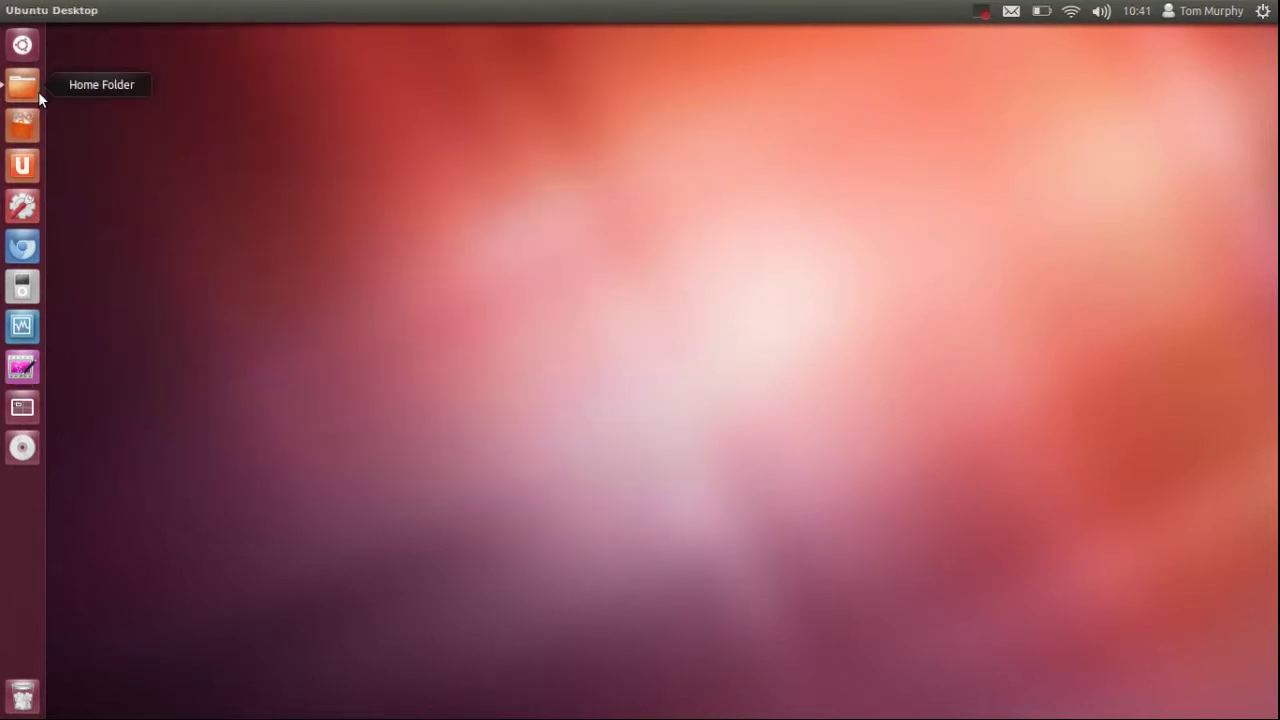
- Go to the Home folder in the file manager and show its hidden files
{"action": "left_click", "coordinate": [30, 96]}
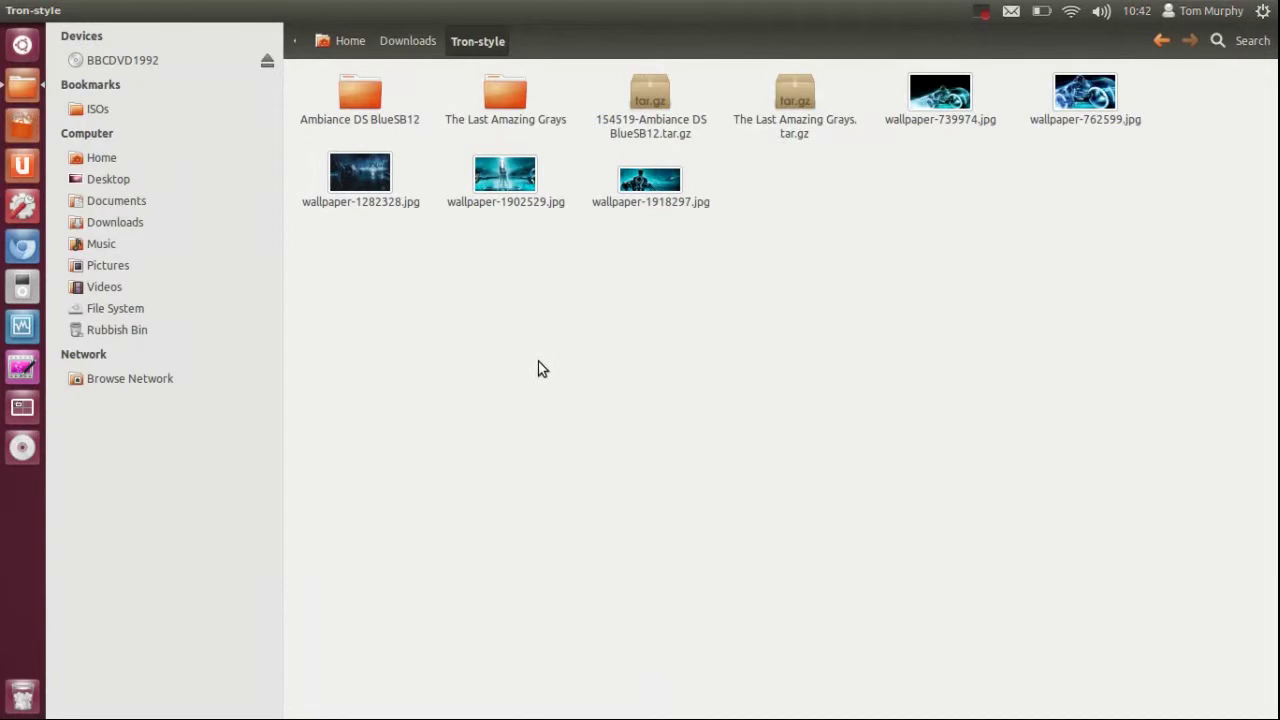
{"action": "left_click", "coordinate": [99, 160]}
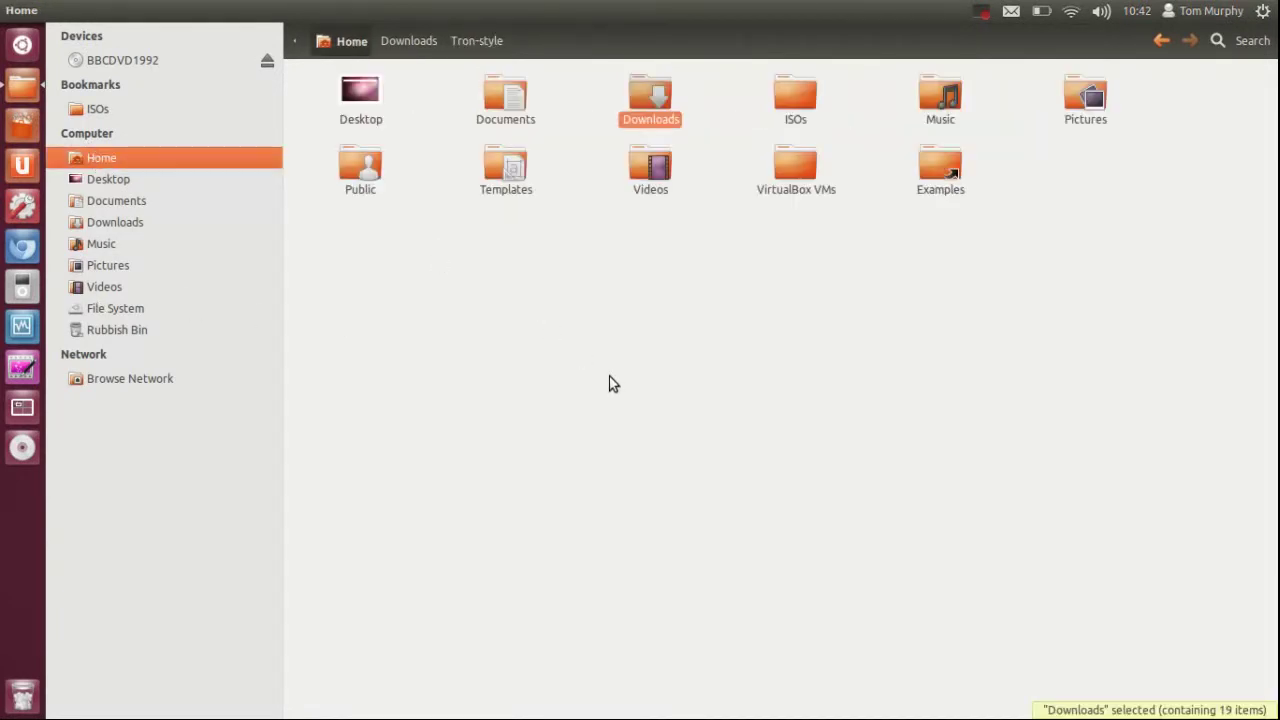
{"action": "key", "text": "ctrl+h"}
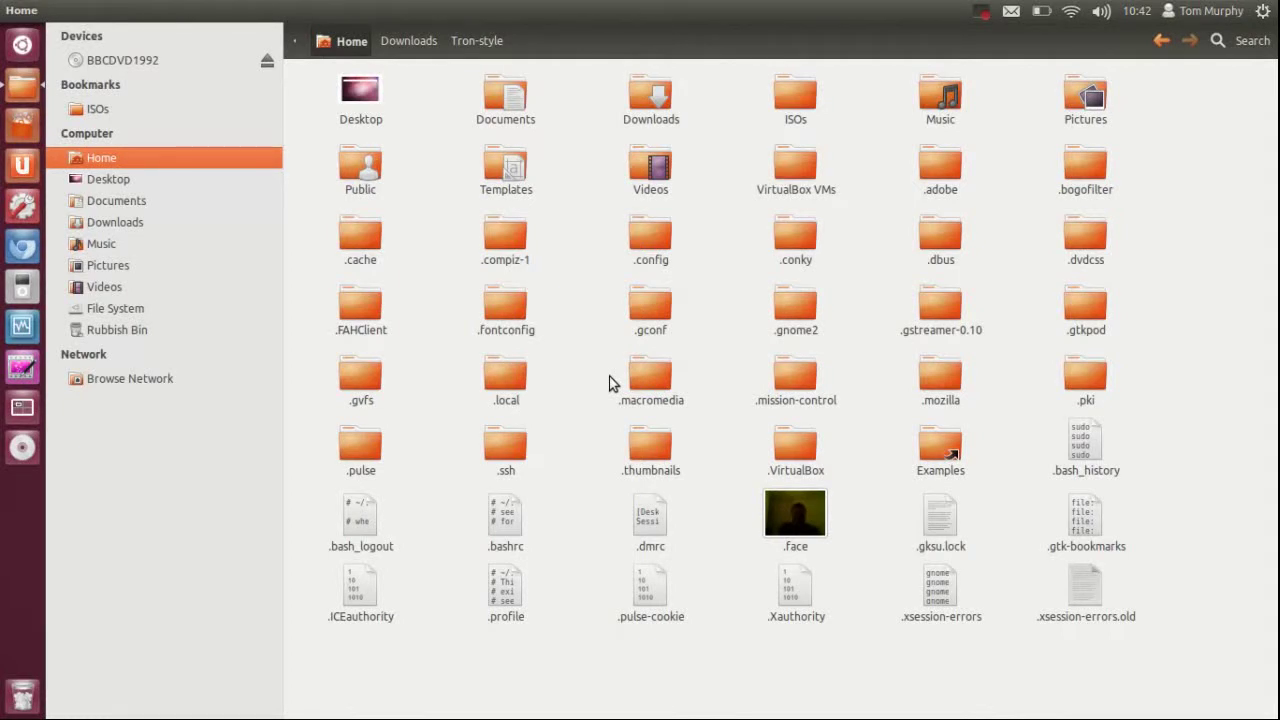
- Create a new folder named .icons in the Home folder
{"action": "right_click", "coordinate": [1176, 276]}
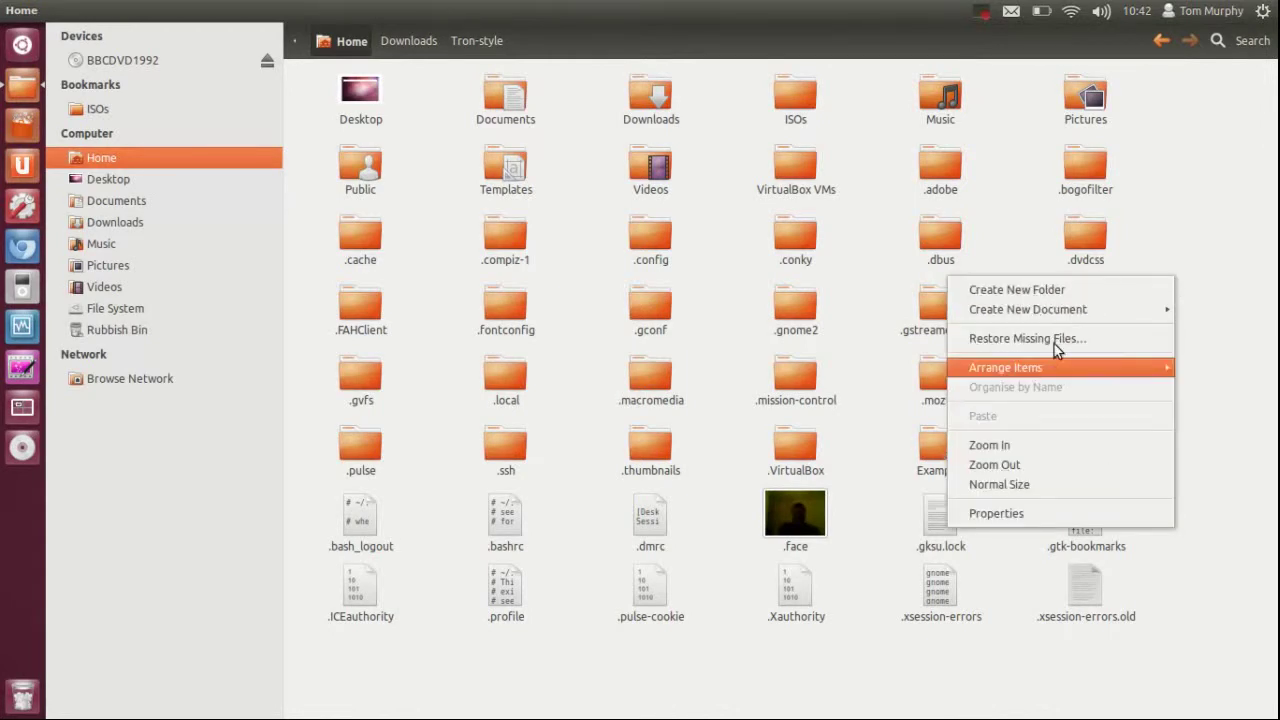
{"action": "left_click", "coordinate": [1055, 288]}
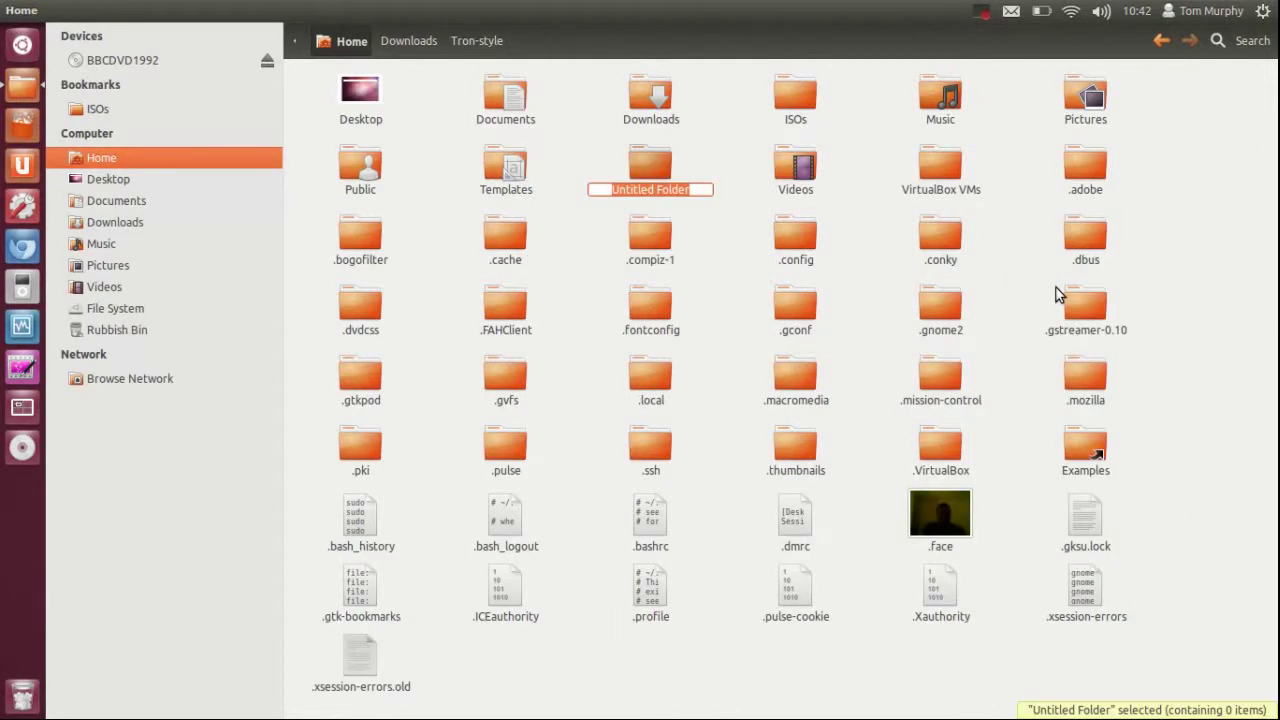
{"action": "key", "text": "BackSpace"}
{"action": "type", "text": ".icons"}
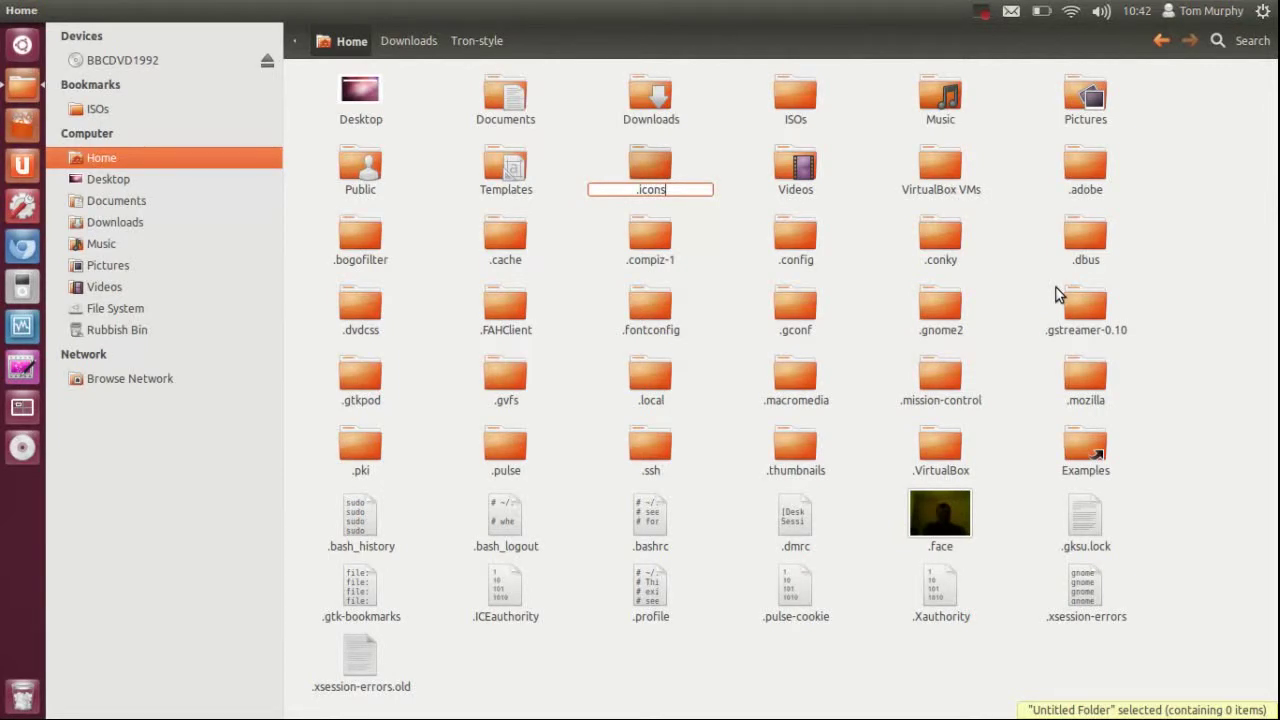
{"action": "key", "text": "Return"}
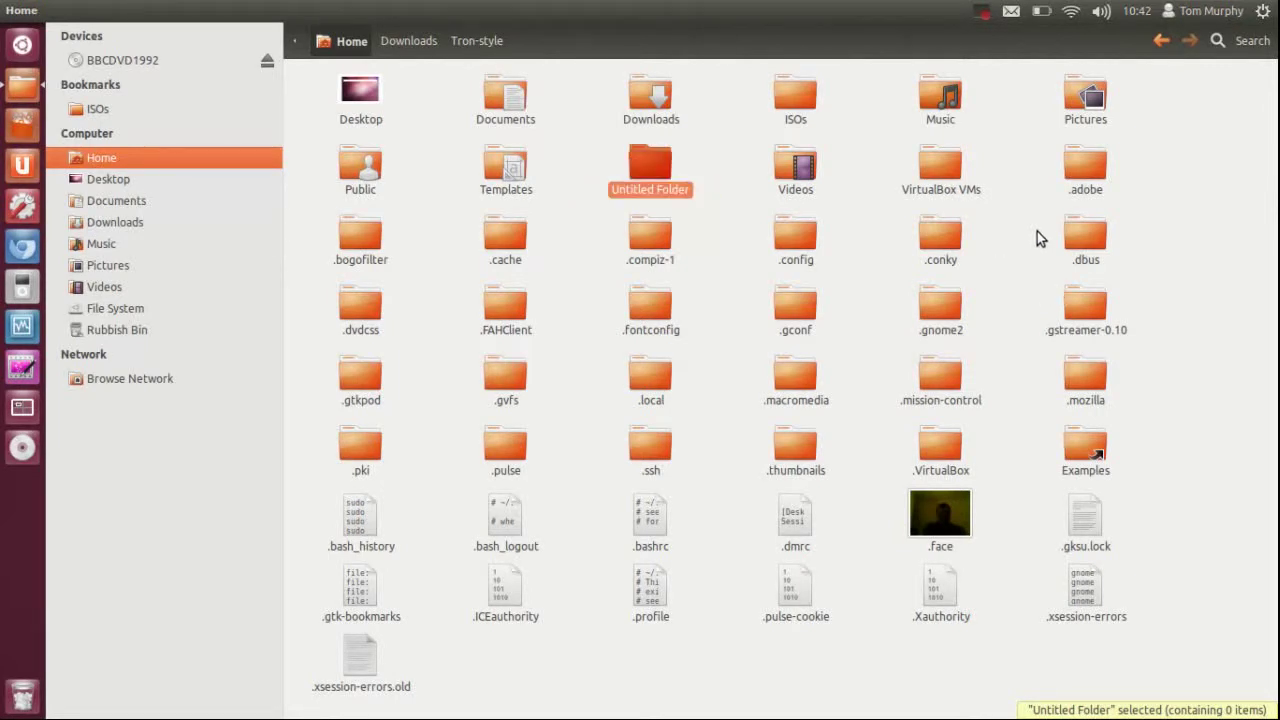
- Create a new folder named .themes in the Home folder
{"action": "right_click", "coordinate": [1175, 274]}
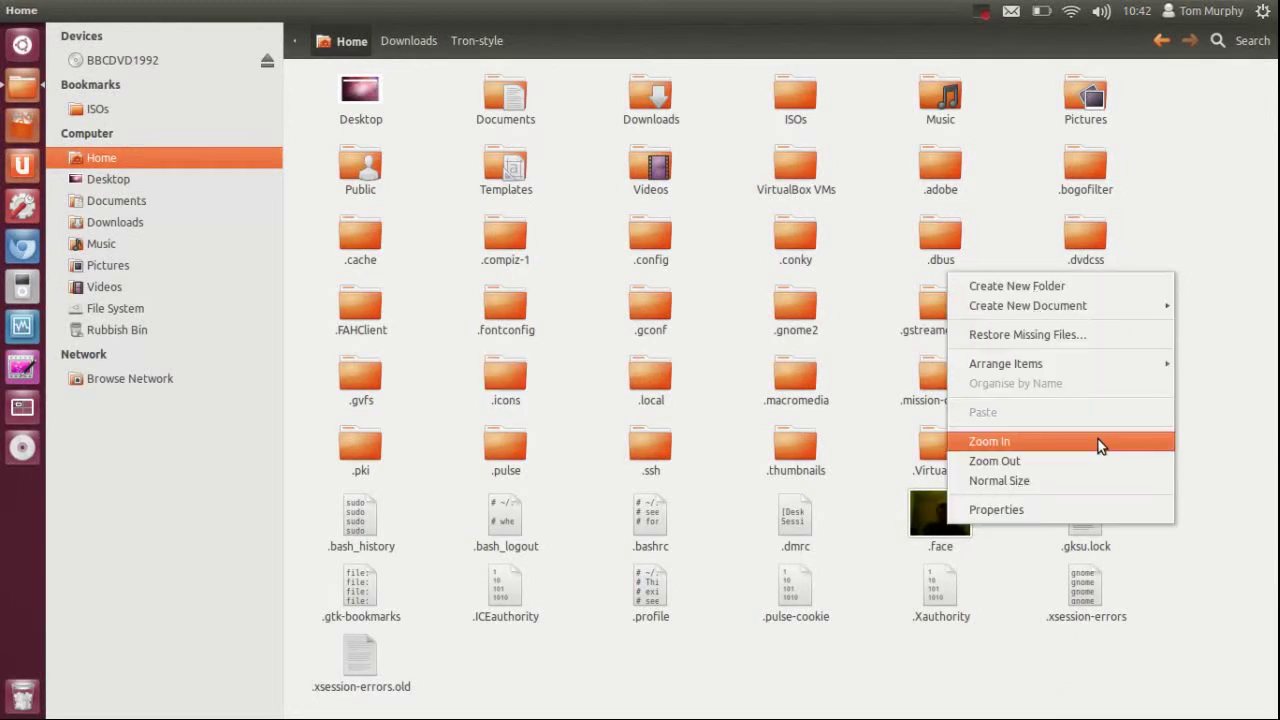
{"action": "left_click", "coordinate": [1108, 287]}
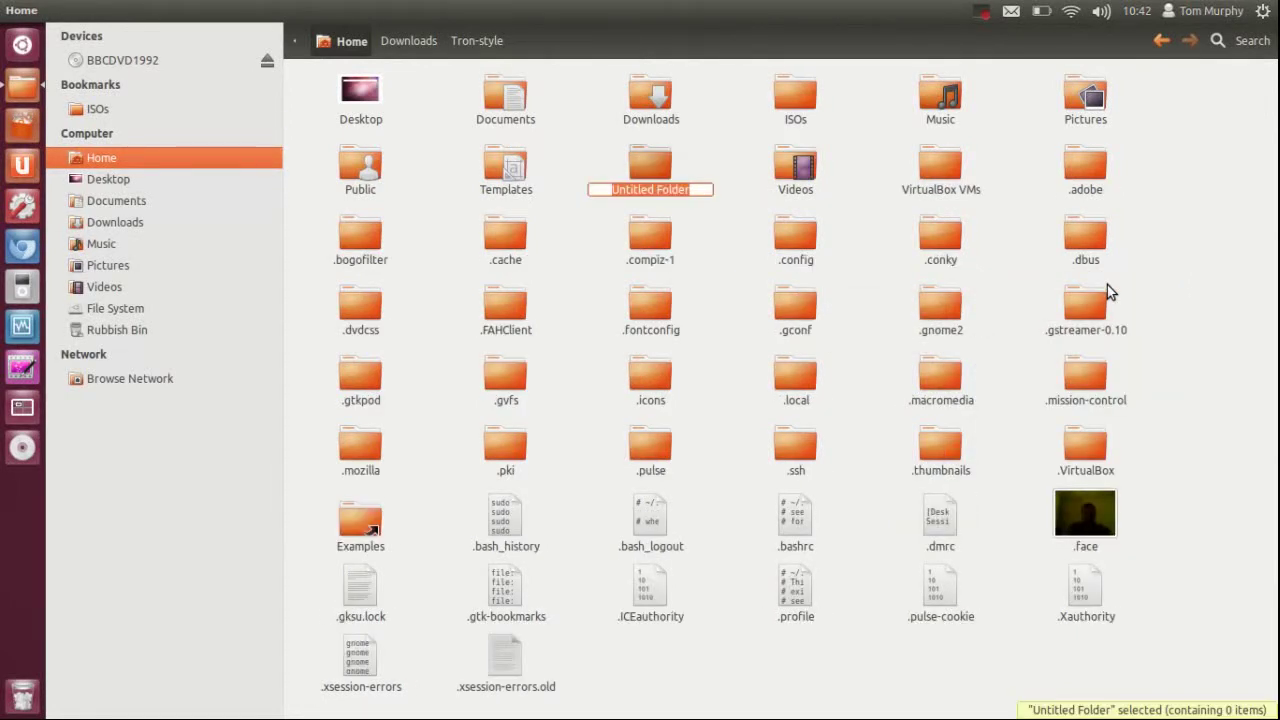
{"action": "type", "text": ".themes"}
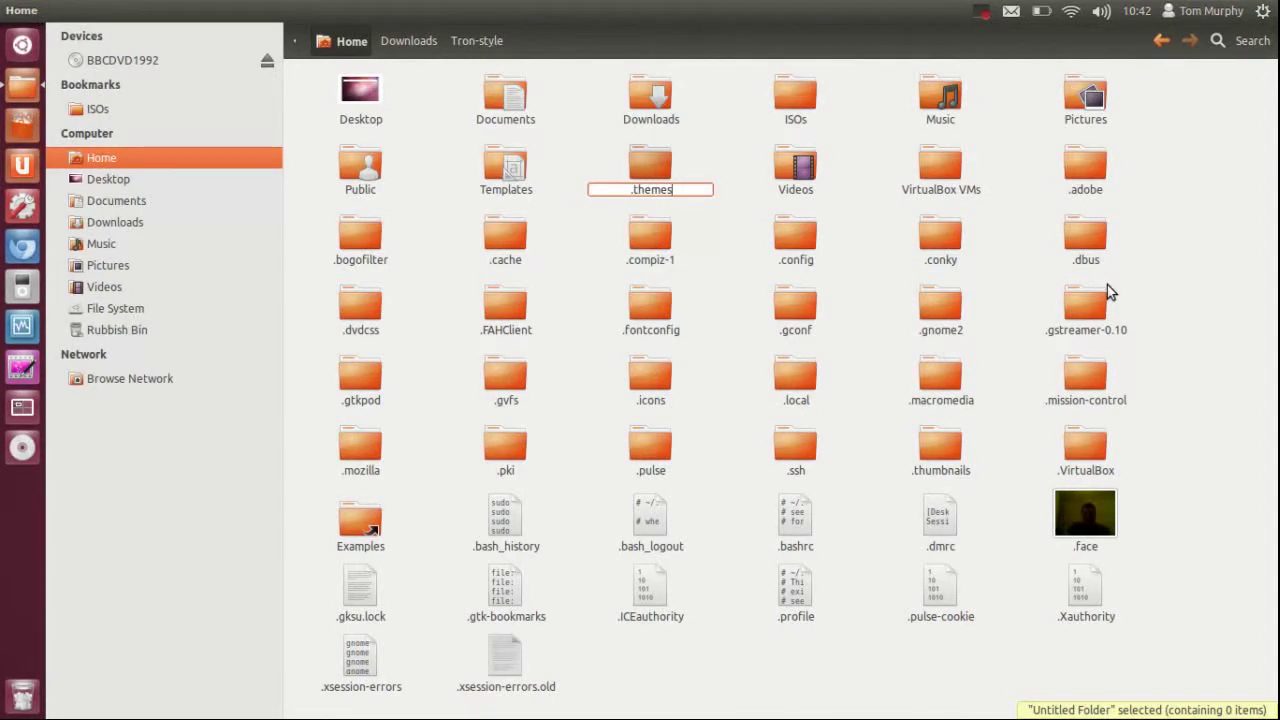
{"action": "key", "text": "Return"}
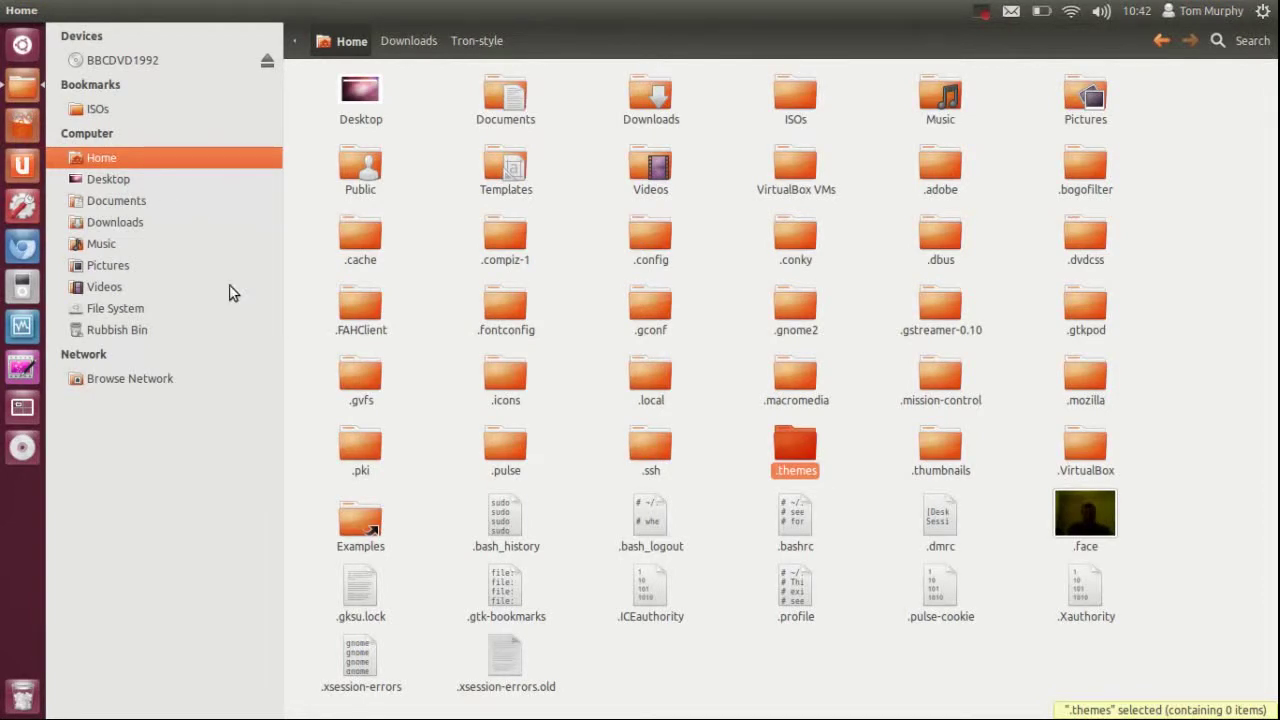
- Split the file manager into two panes and open the Tron-style folder from Downloads in the second pane
{"action": "key", "text": "F3"}
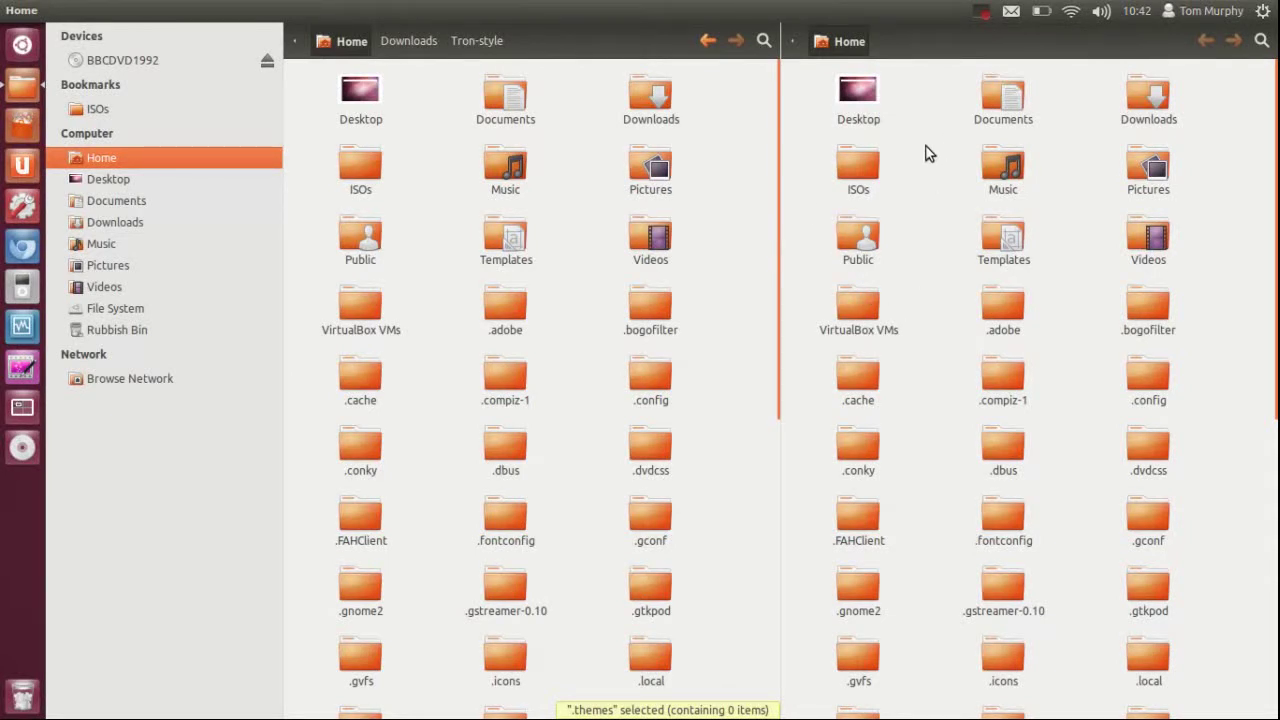
{"action": "left_click", "coordinate": [100, 221]}
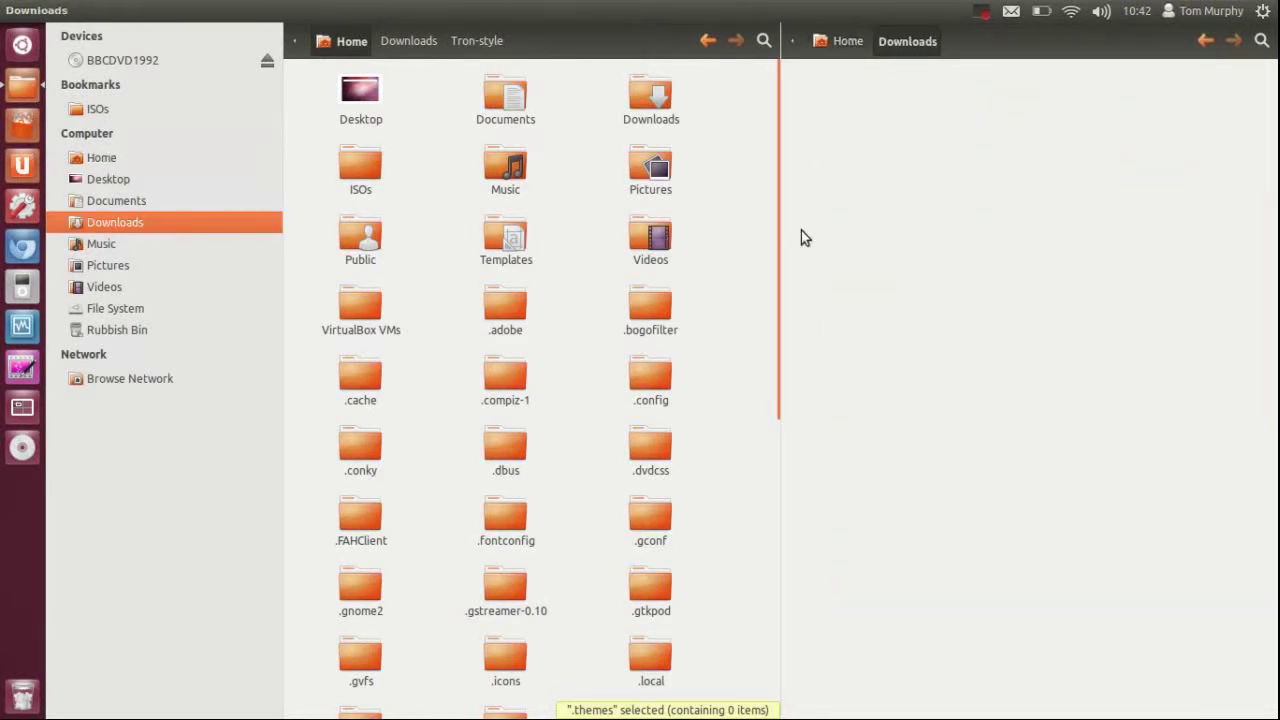
{"action": "double_click", "coordinate": [851, 93]}
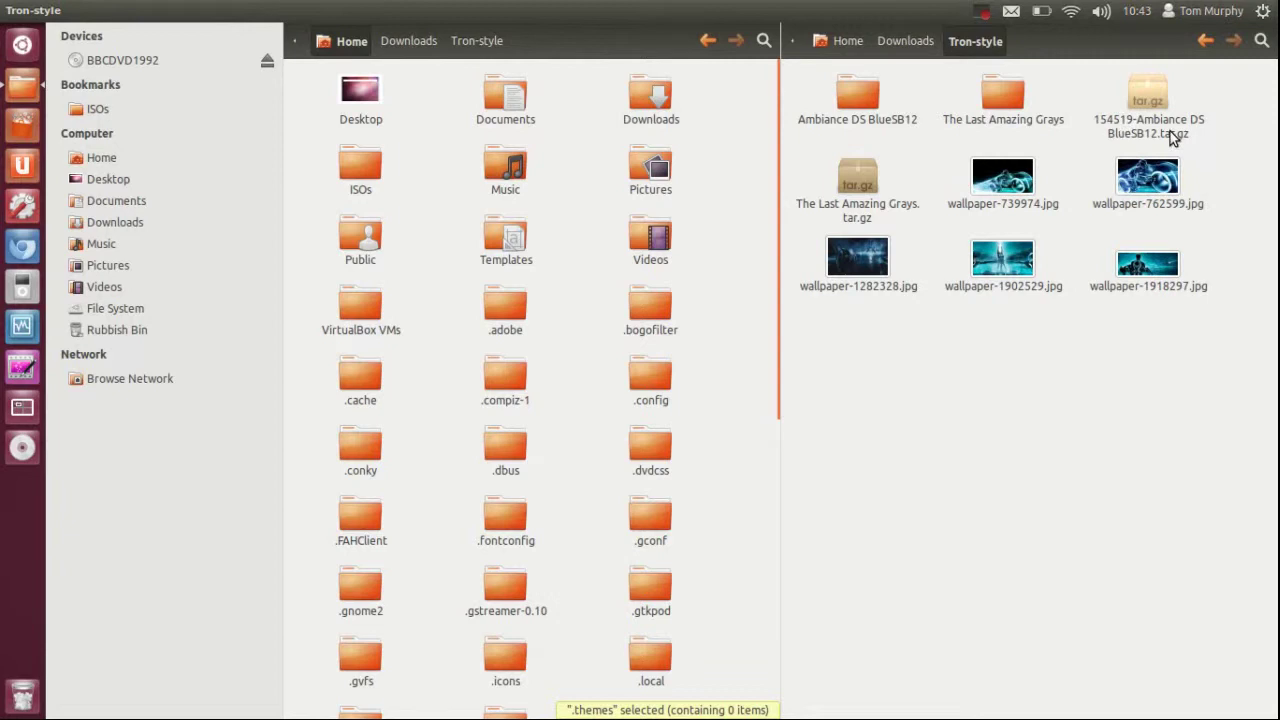
- Copy the Ambiance DS BlueSB12 folder from Tron-style into the .themes folder in Home
{"action": "right_click", "coordinate": [859, 103]}
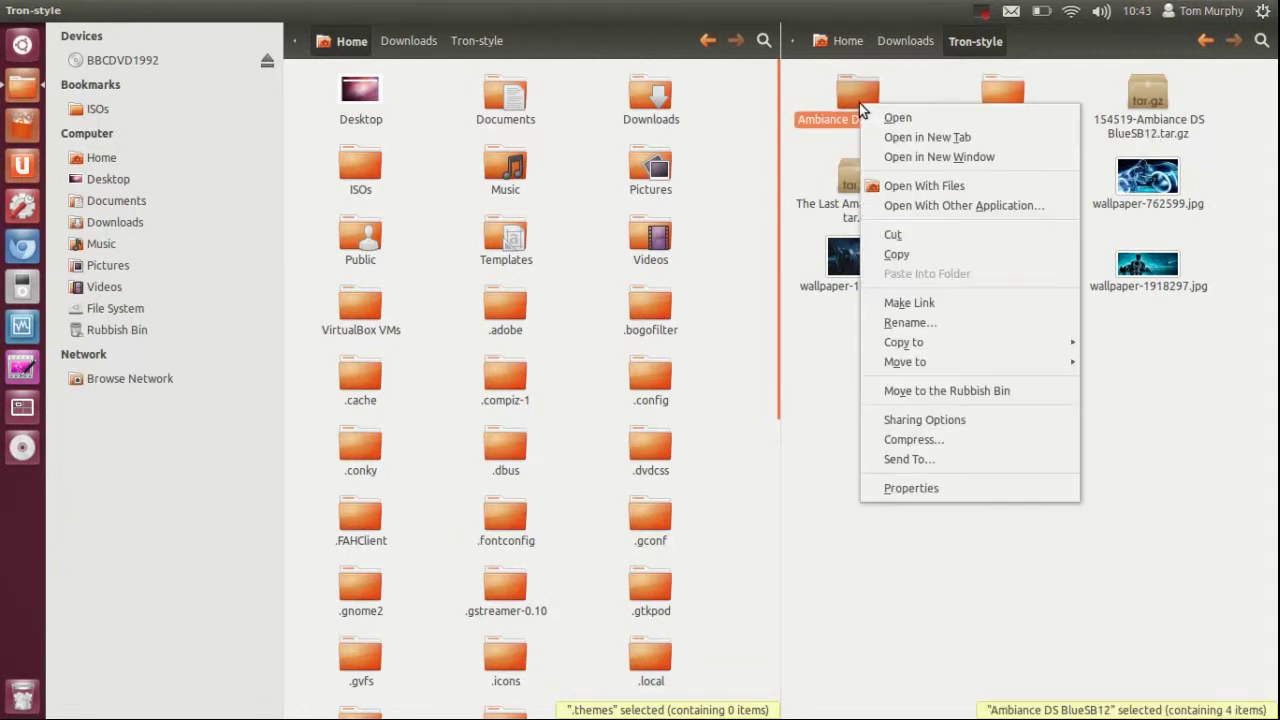
{"action": "left_click", "coordinate": [900, 255]}
{"action": "left_click", "coordinate": [590, 484]}
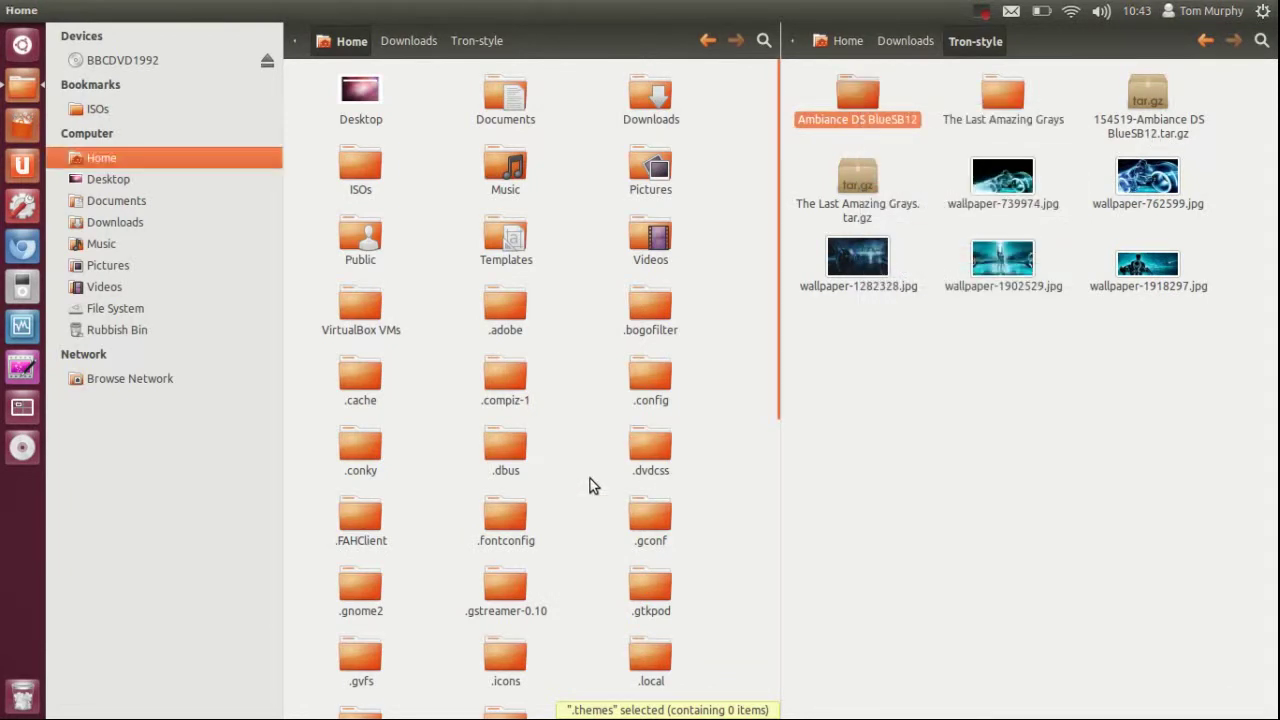
{"action": "scroll", "coordinate": [590, 484], "scroll_direction": "down", "scroll_amount": 1}
{"action": "scroll", "coordinate": [590, 476], "scroll_direction": "down", "scroll_amount": 3}
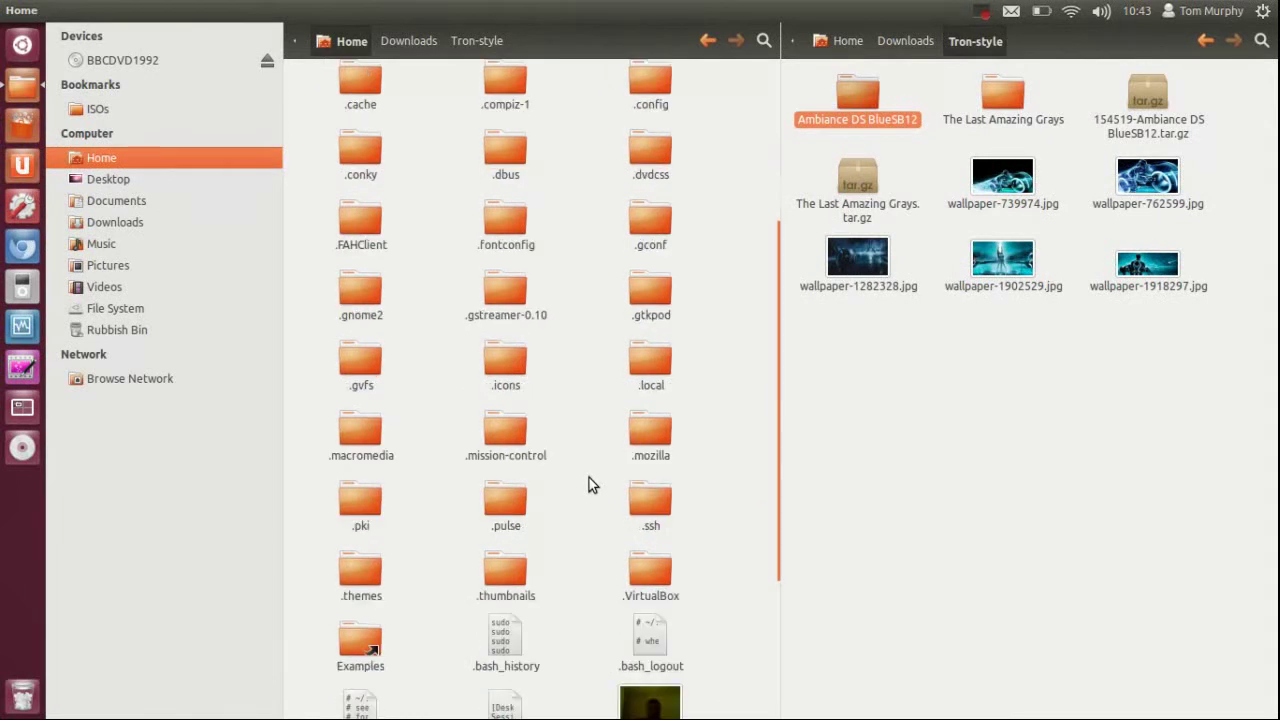
{"action": "double_click", "coordinate": [371, 577]}
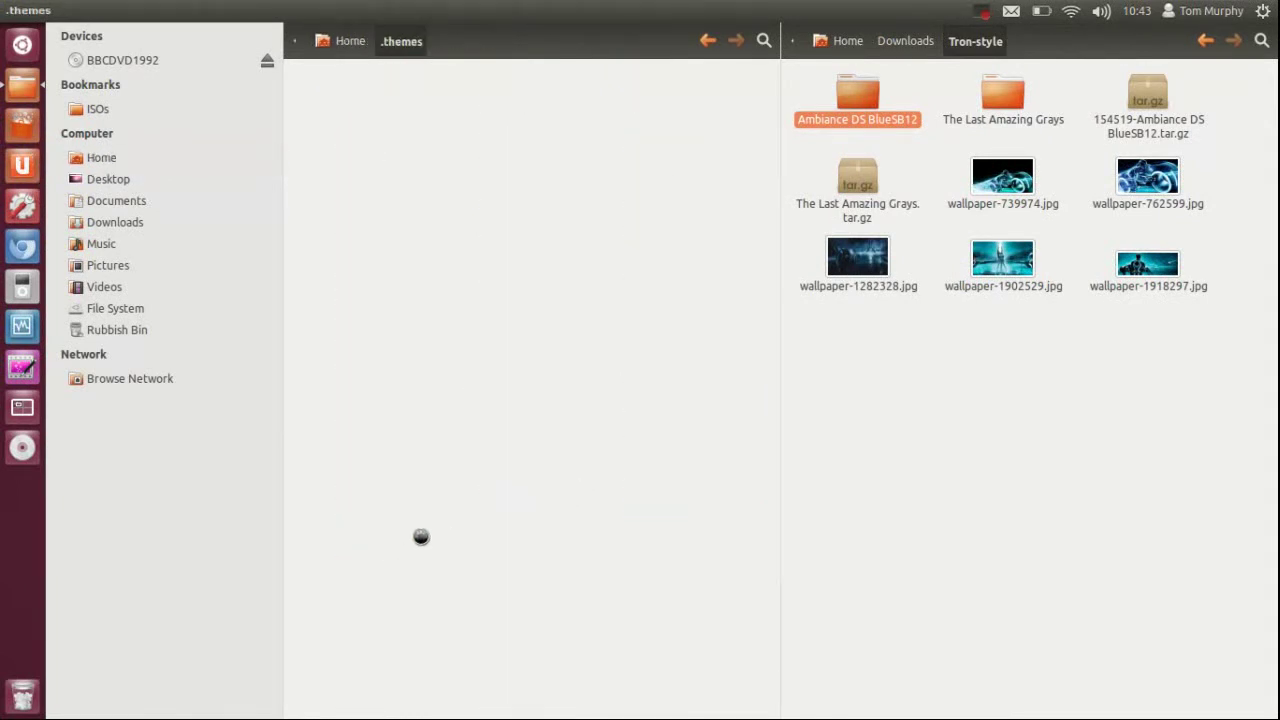
{"action": "right_click", "coordinate": [434, 277]}
{"action": "left_click", "coordinate": [470, 413]}
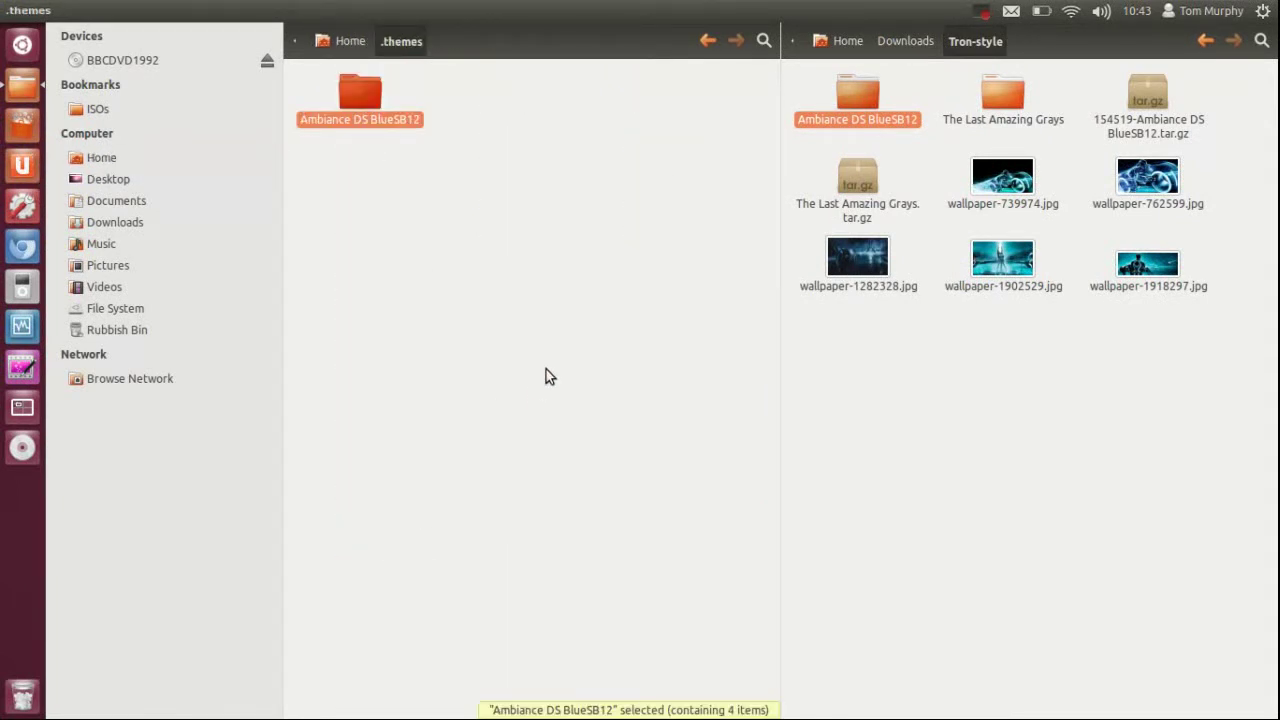
- Copy The Last Amazing Grays folder from Tron-style into the .icons folder in Home
{"action": "left_click", "coordinate": [352, 45]}
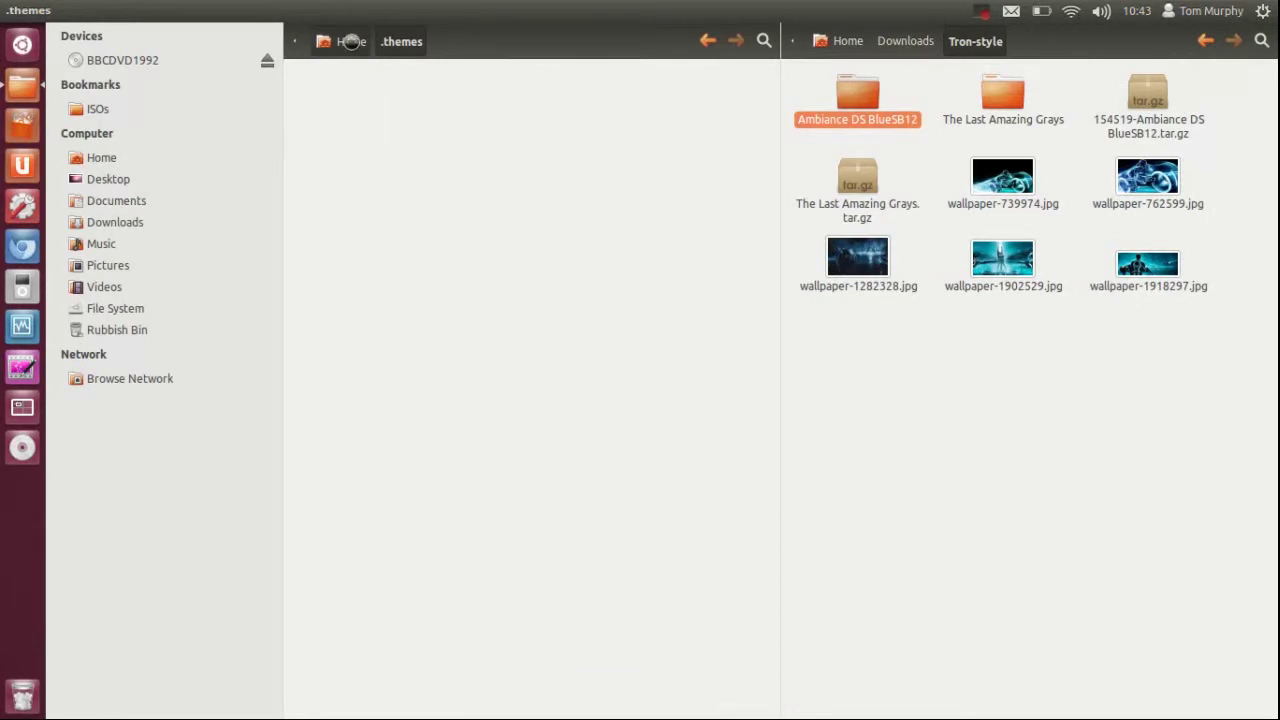
{"action": "left_click", "coordinate": [606, 412]}
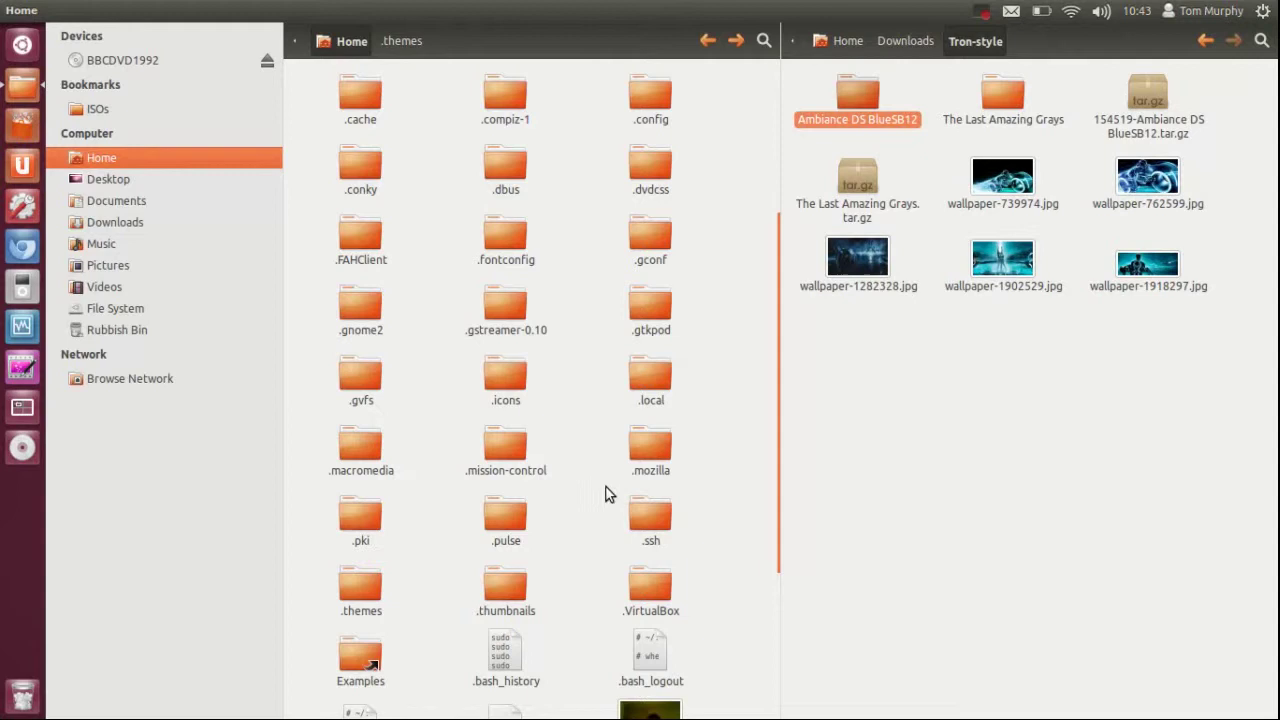
{"action": "double_click", "coordinate": [512, 383]}
{"action": "right_click", "coordinate": [1012, 95]}
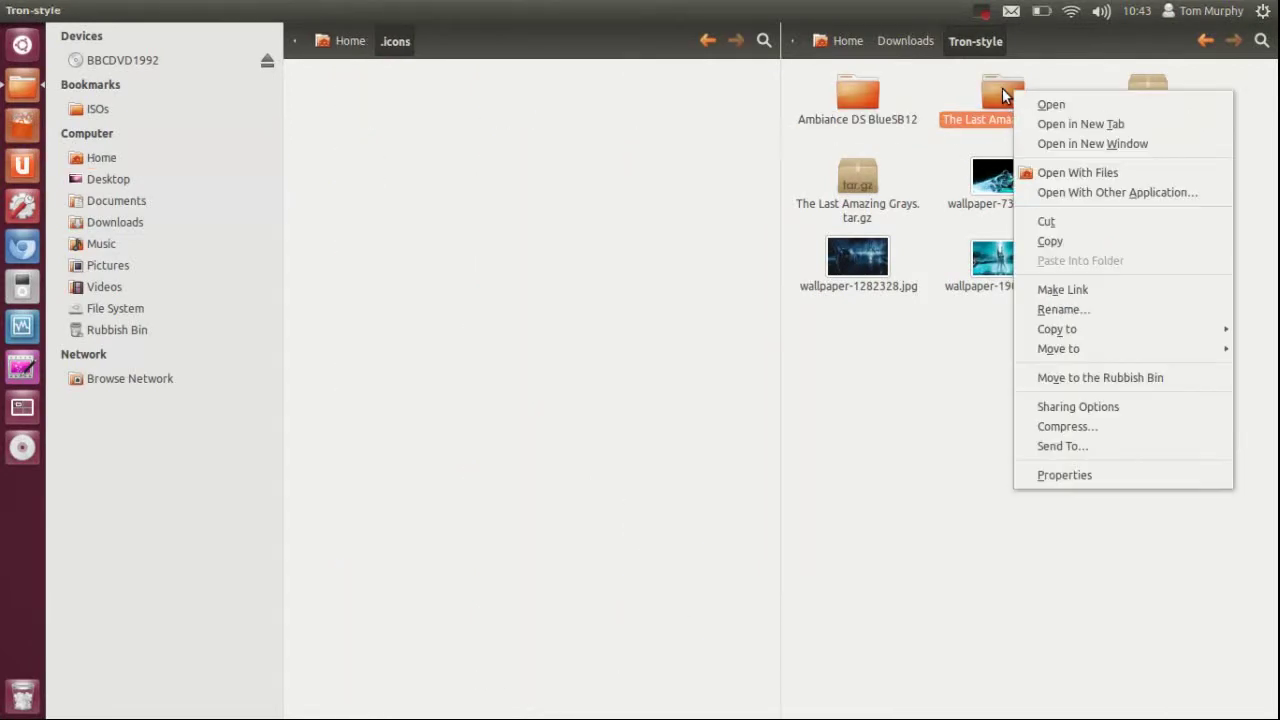
{"action": "left_click", "coordinate": [1066, 236]}
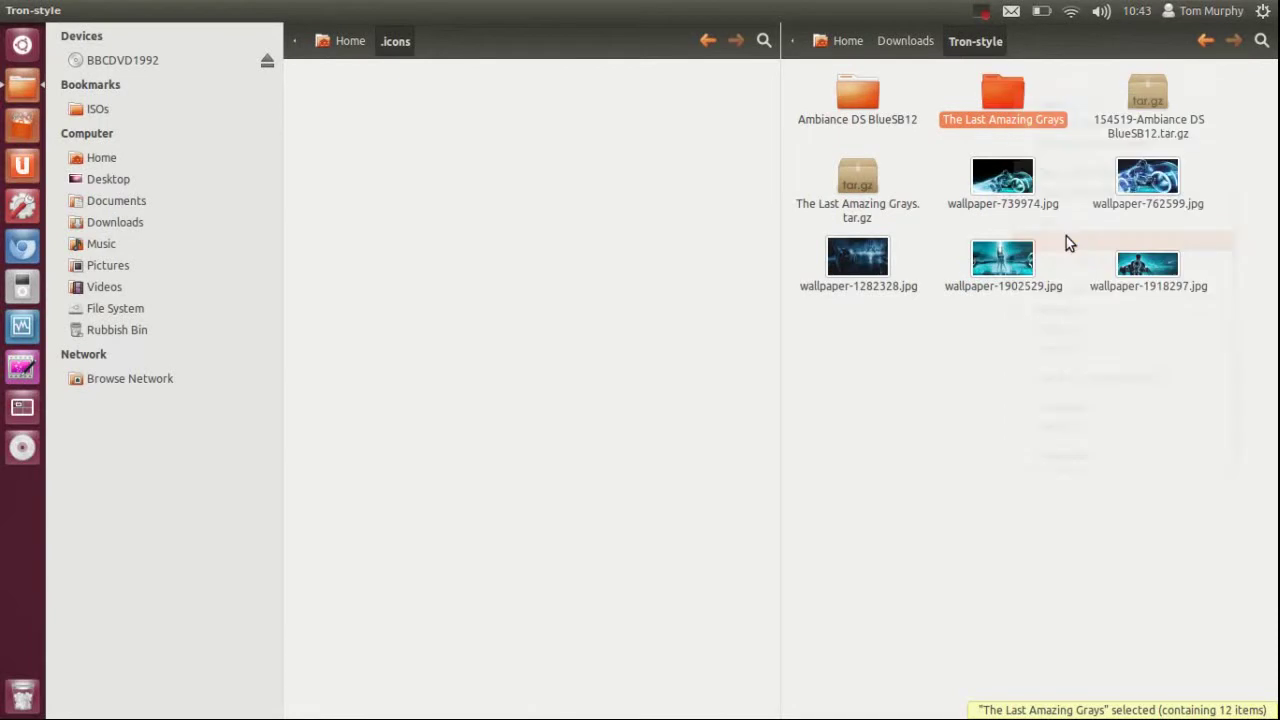
{"action": "right_click", "coordinate": [578, 208]}
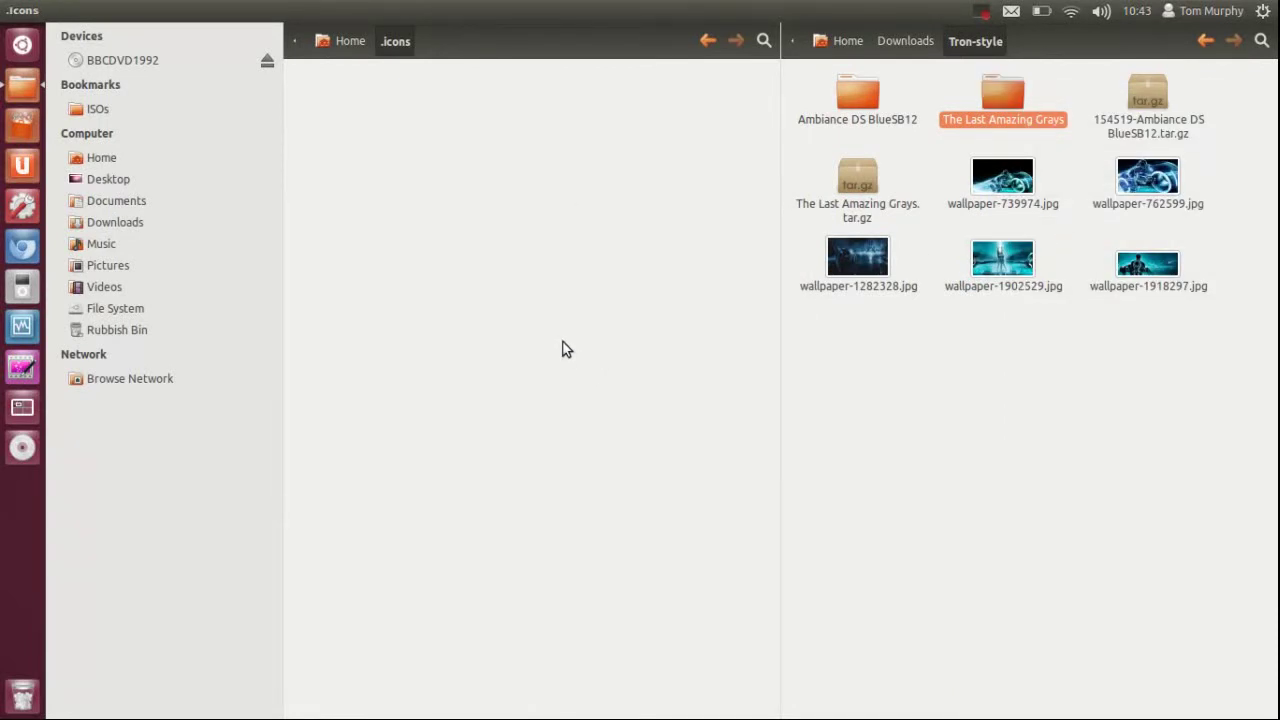
{"action": "key", "text": "ctrl+v"}
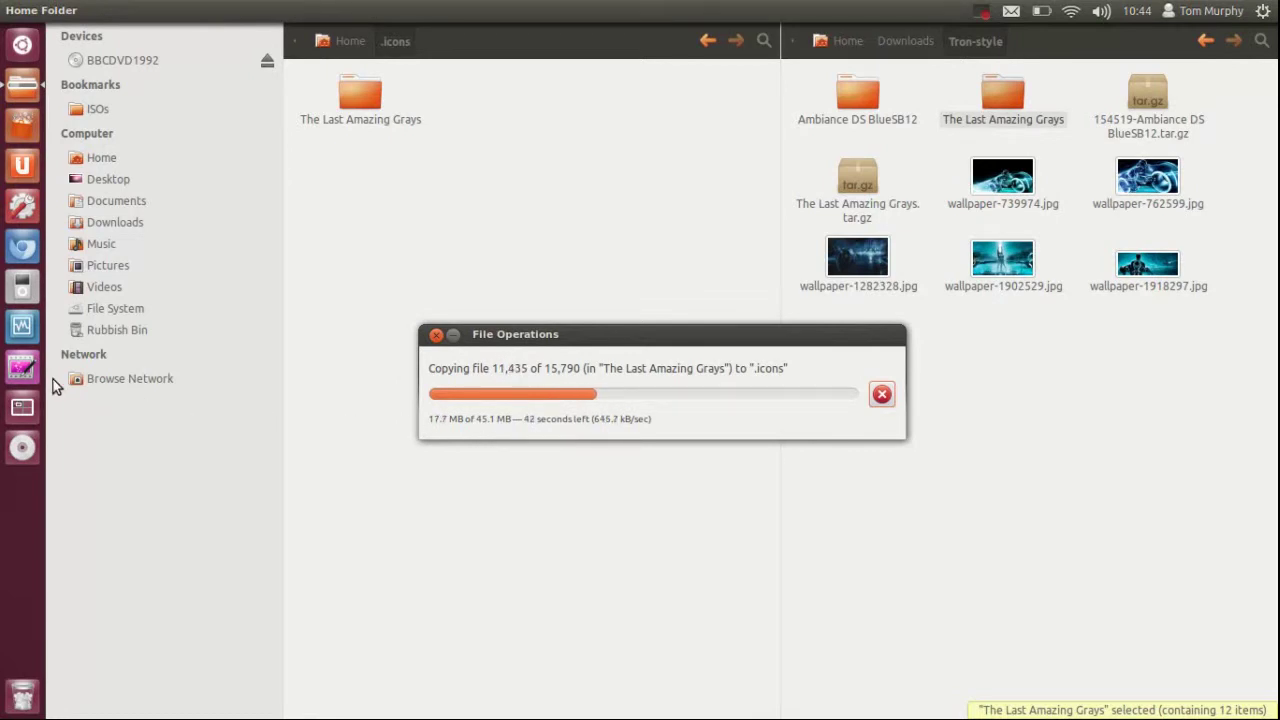
{"action": "left_click", "coordinate": [22, 406]}
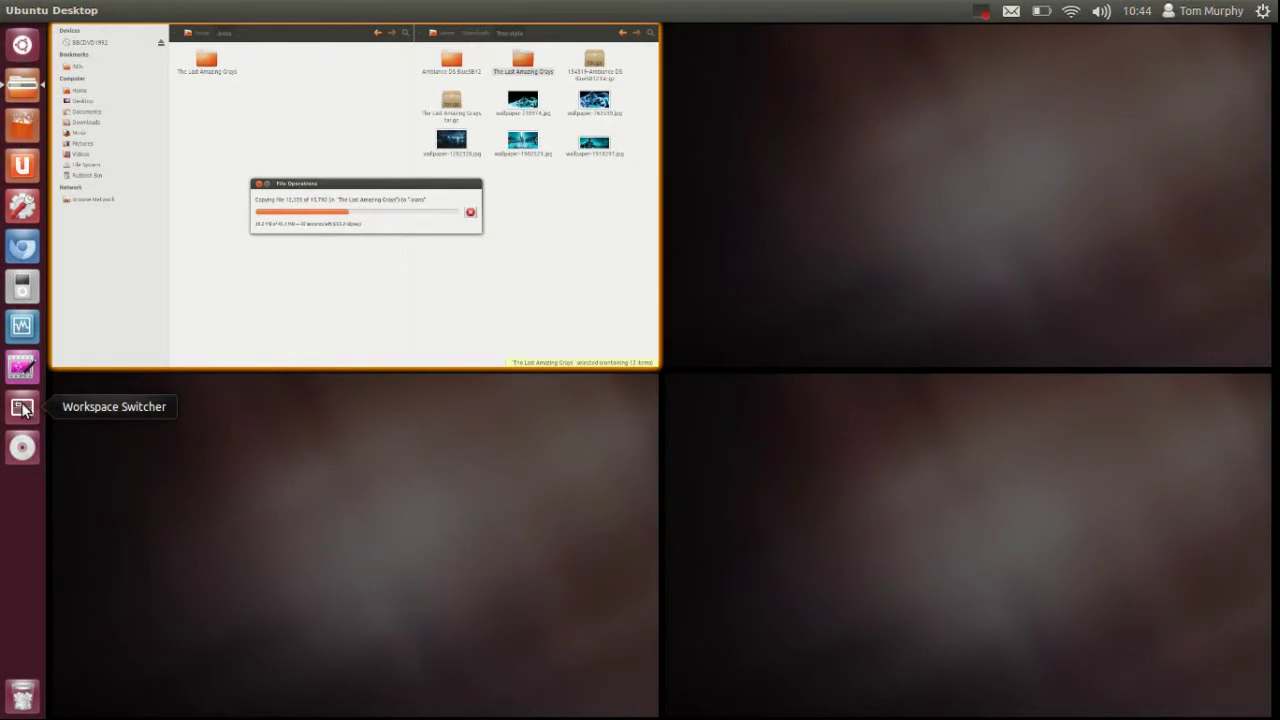
{"action": "left_click", "coordinate": [22, 406]}
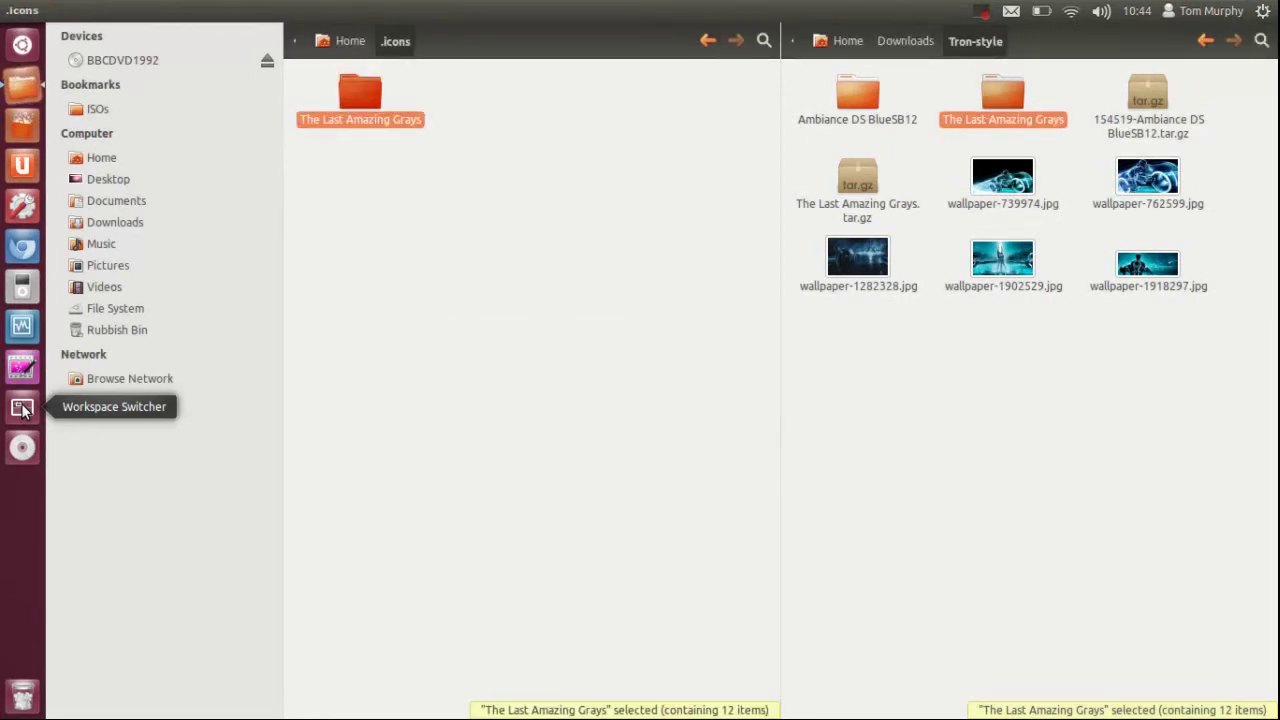
- Set wallpaper-739974.jpg from the Tron-style folder as the desktop background, then close the image viewer and the file manager
{"action": "left_click", "coordinate": [1019, 179]}
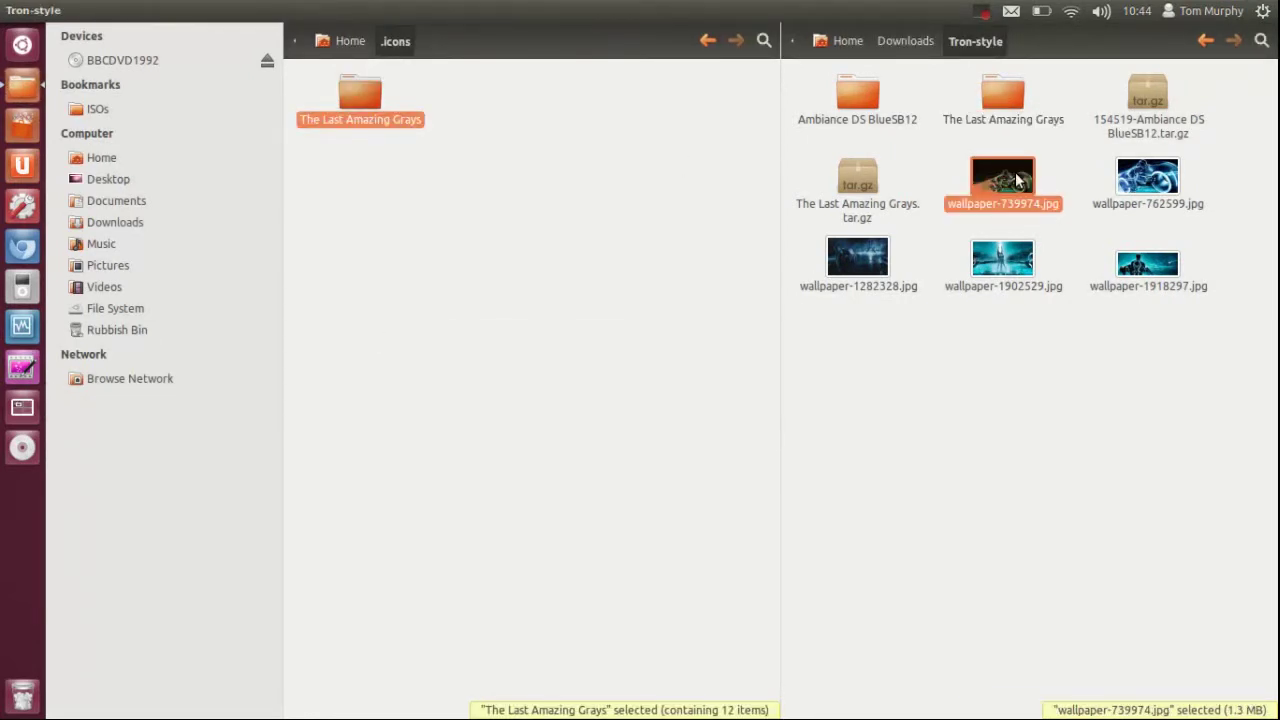
{"action": "double_click", "coordinate": [1016, 179]}
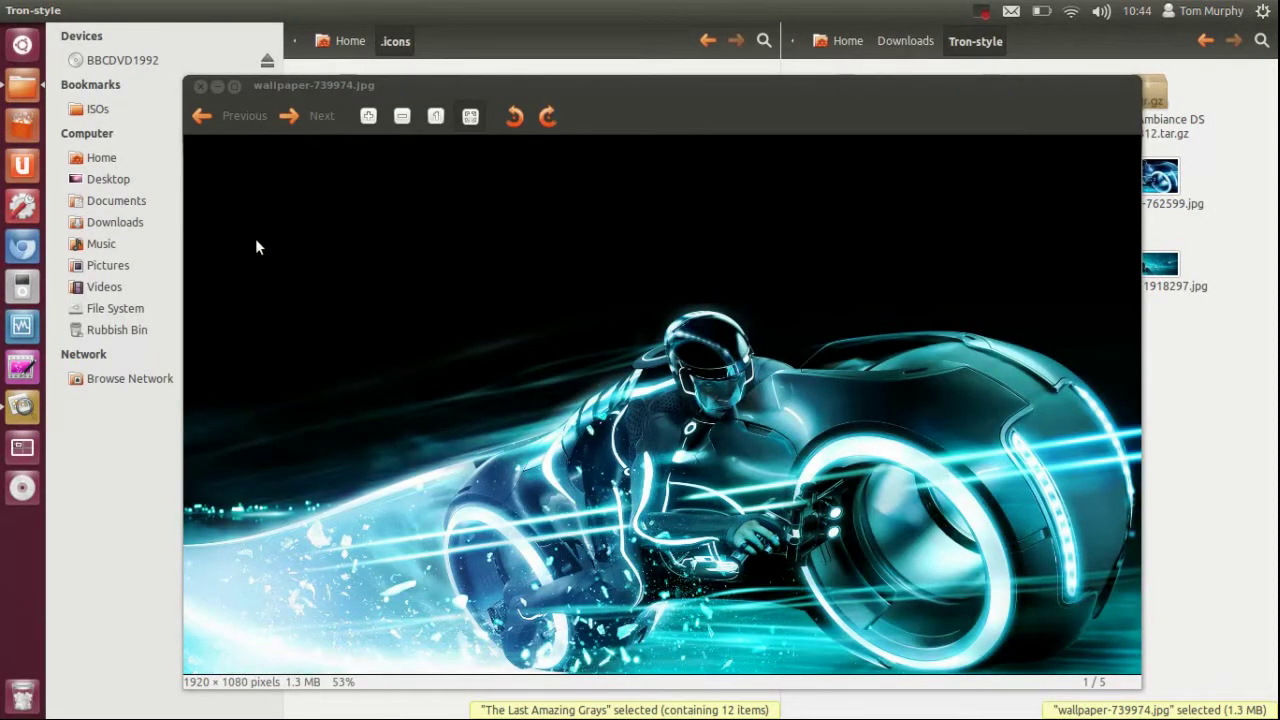
{"action": "right_click", "coordinate": [693, 288]}
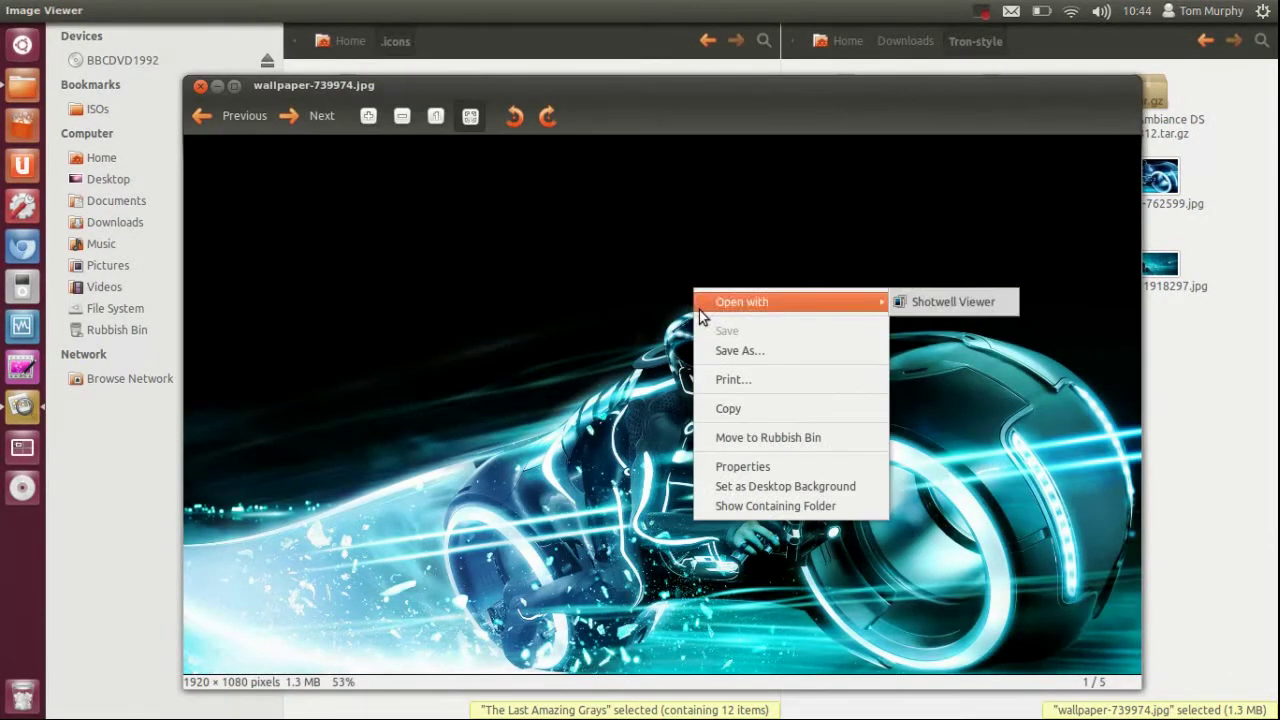
{"action": "left_click", "coordinate": [797, 486]}
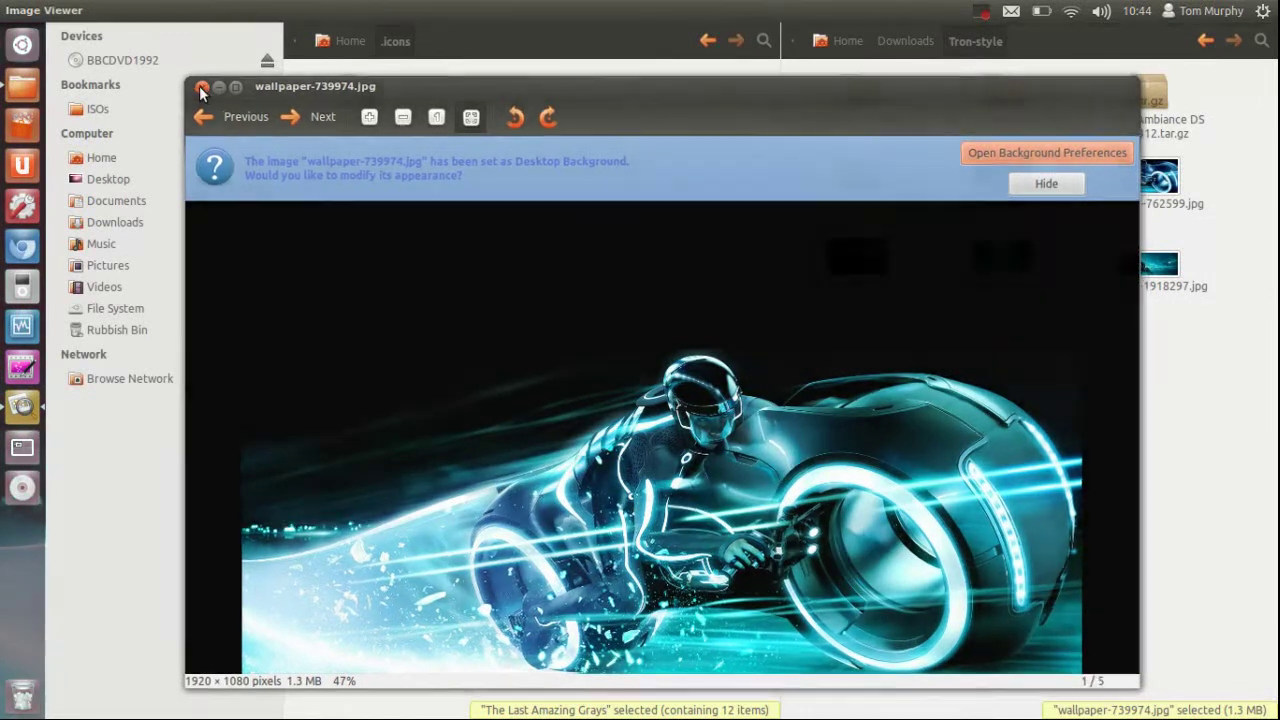
{"action": "left_click", "coordinate": [200, 87]}
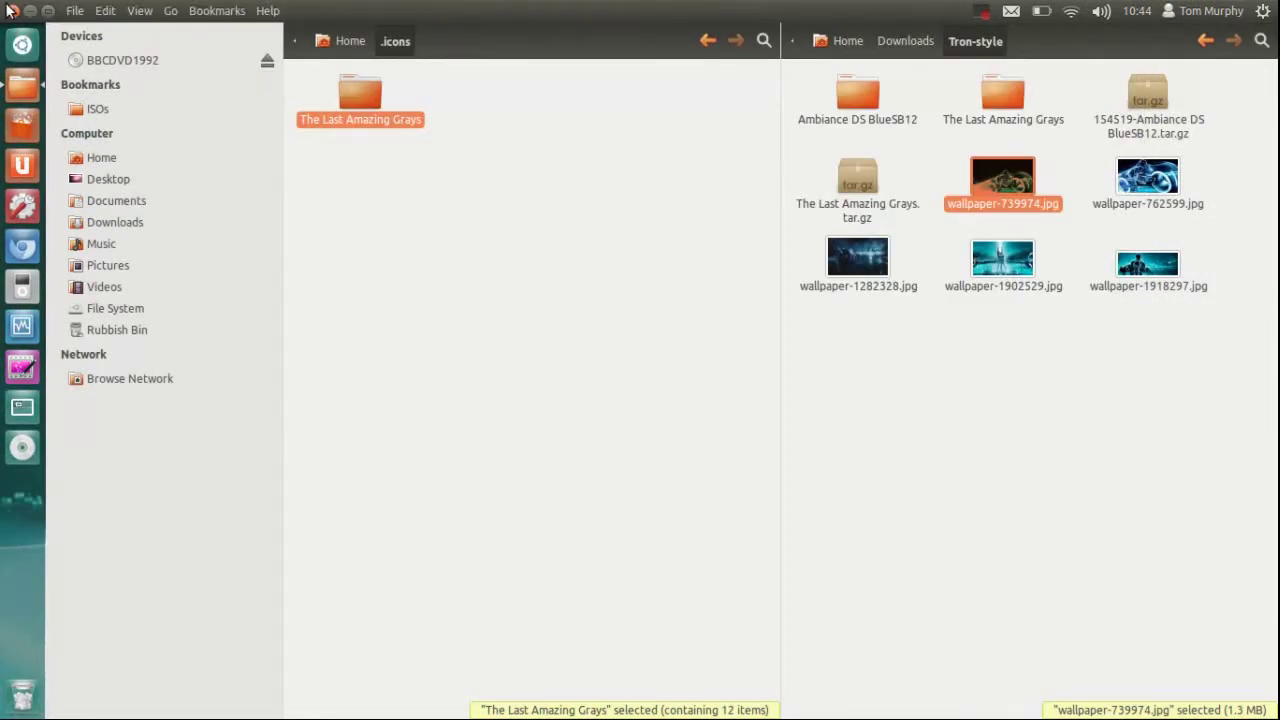
{"action": "left_click", "coordinate": [13, 11]}
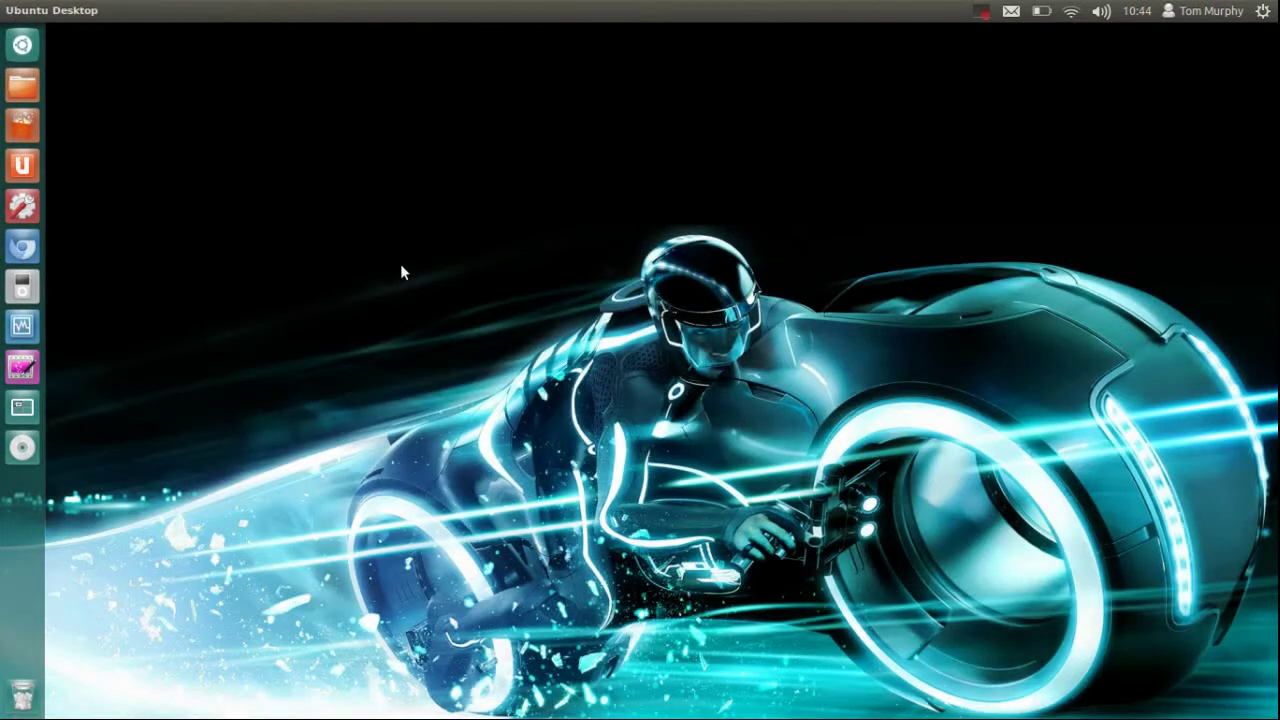
- Set both the window theme and the GTK+ theme to Ambiance DS BlueSB12 in Advanced Settings
{"action": "left_click", "coordinate": [38, 48]}
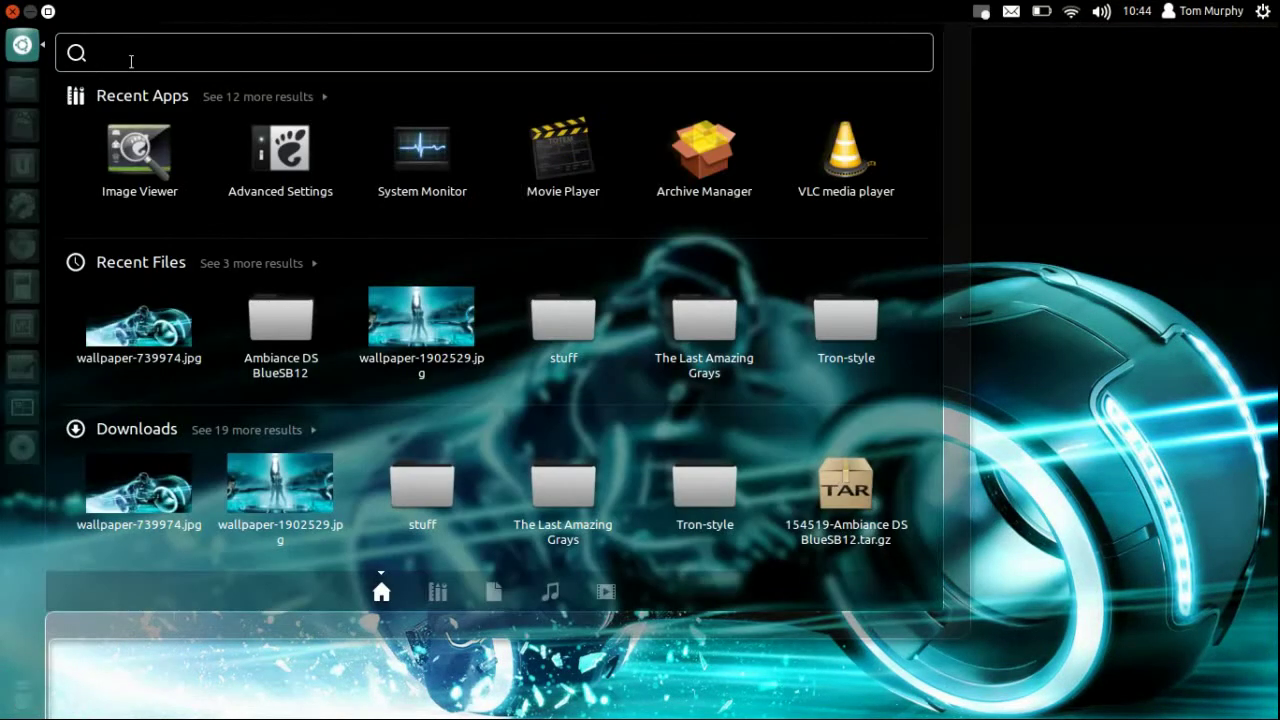
{"action": "left_click", "coordinate": [263, 147]}
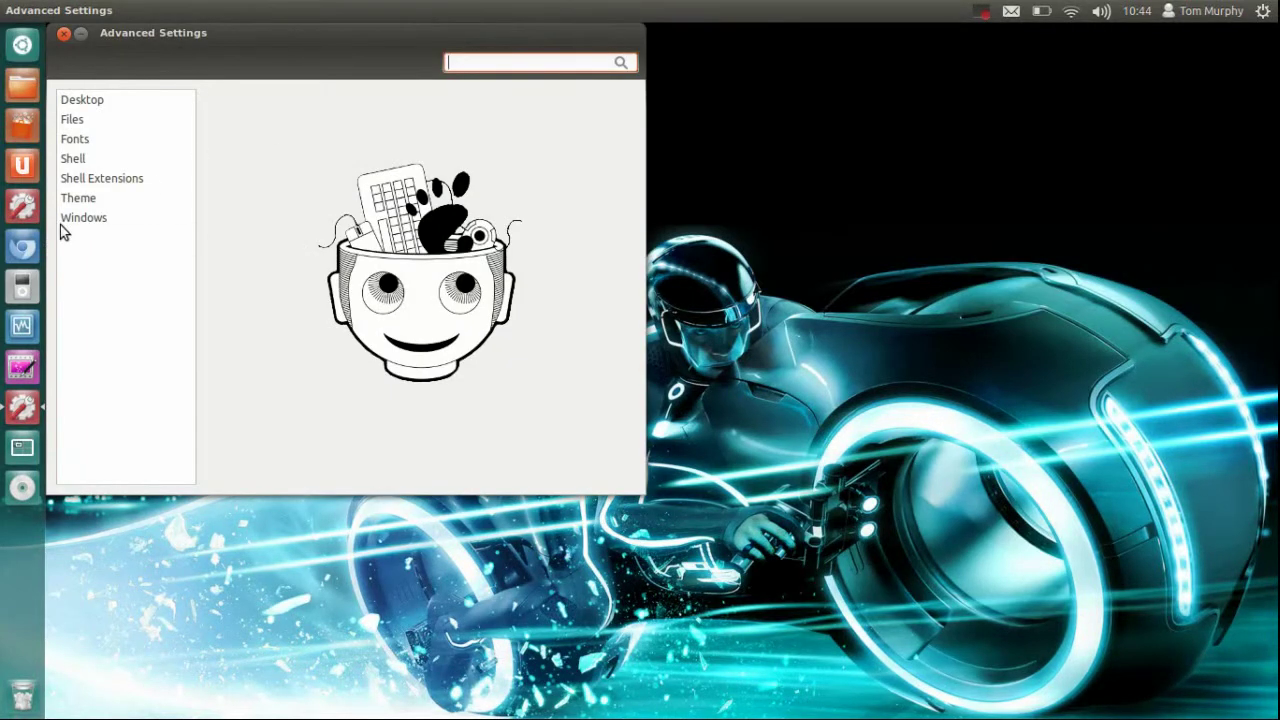
{"action": "left_click", "coordinate": [79, 203]}
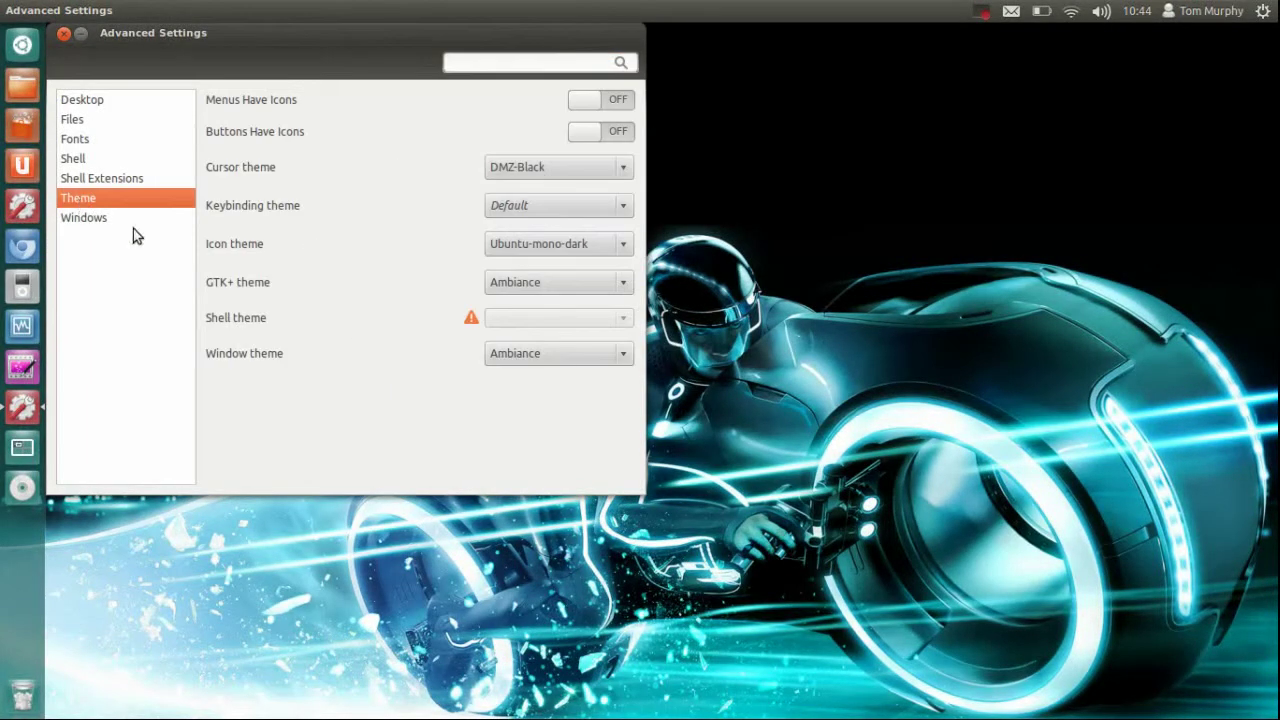
{"action": "left_click", "coordinate": [629, 354]}
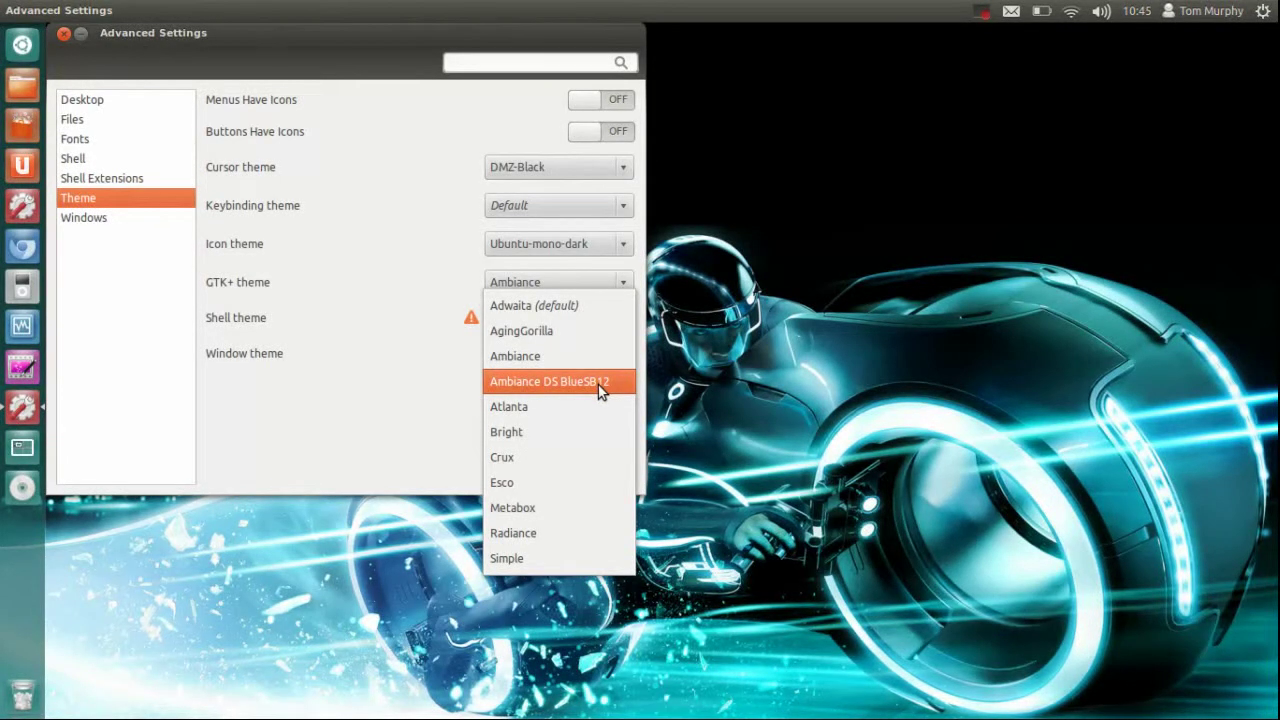
{"action": "left_click", "coordinate": [598, 385]}
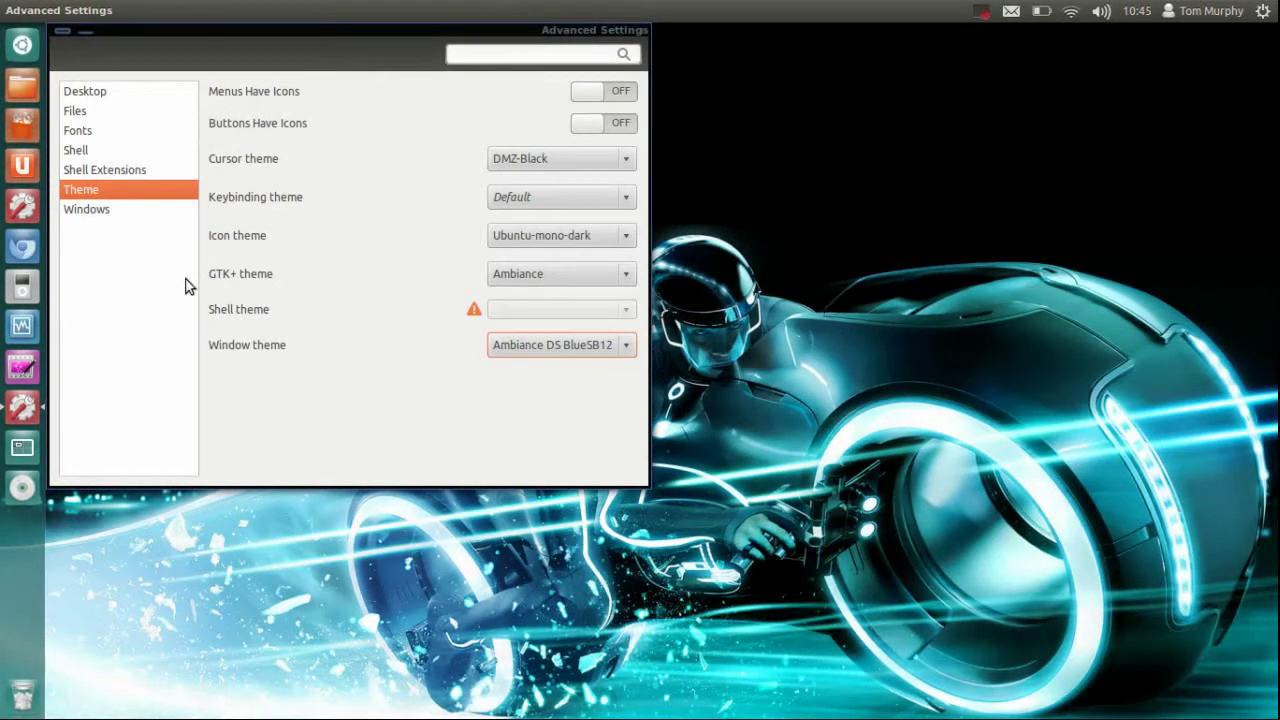
{"action": "left_click", "coordinate": [619, 284]}
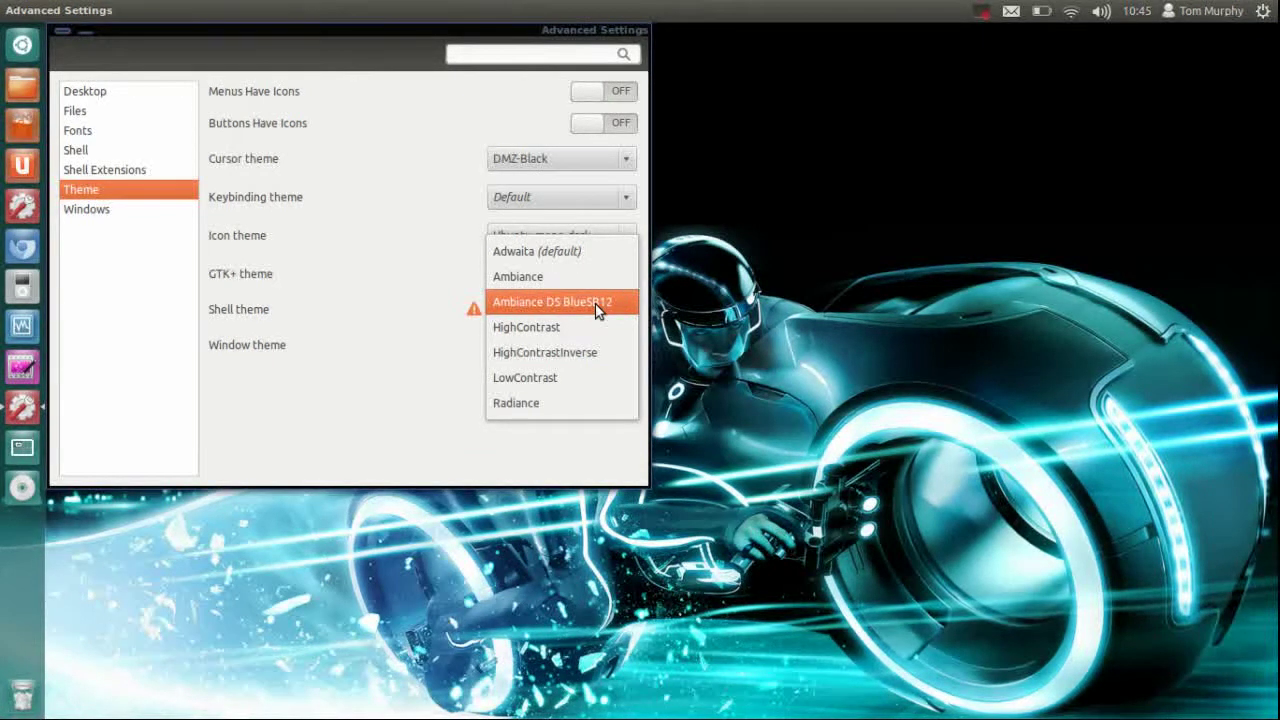
{"action": "left_click", "coordinate": [597, 308]}
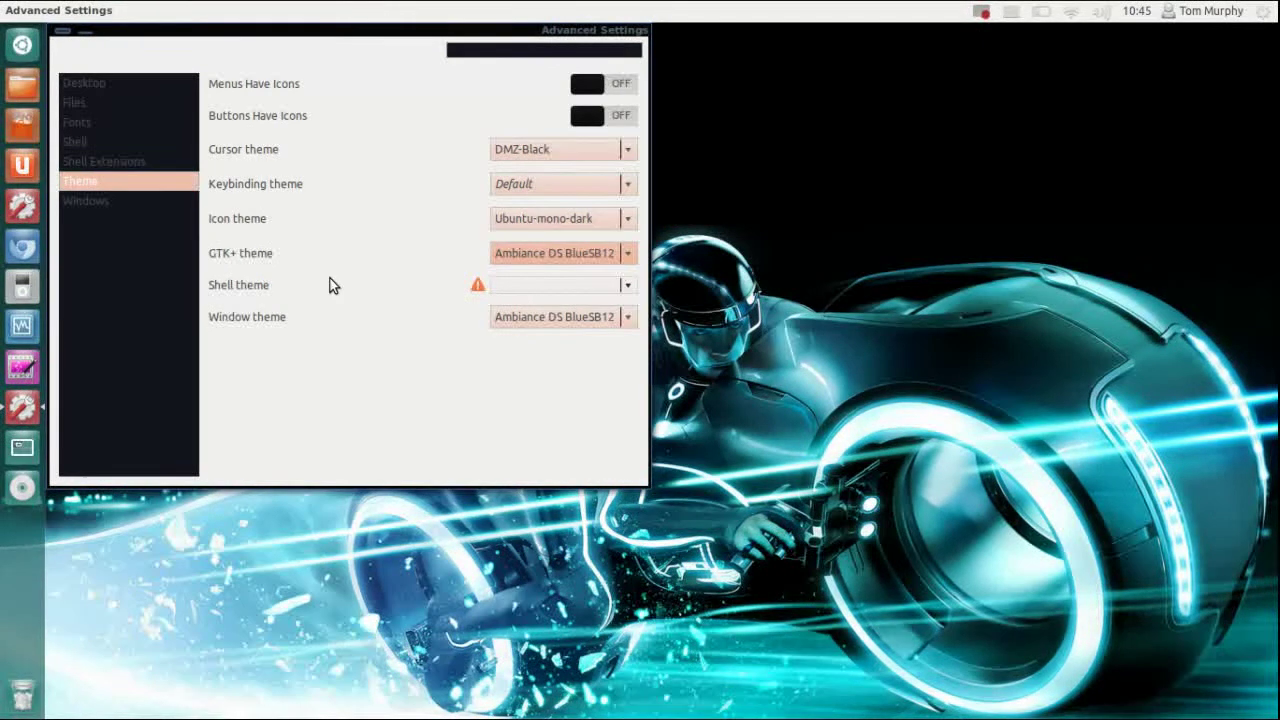
- Set the icon theme to The Last Amazing Grays and close Advanced Settings
{"action": "left_click", "coordinate": [630, 218]}
{"action": "left_click", "coordinate": [633, 217]}
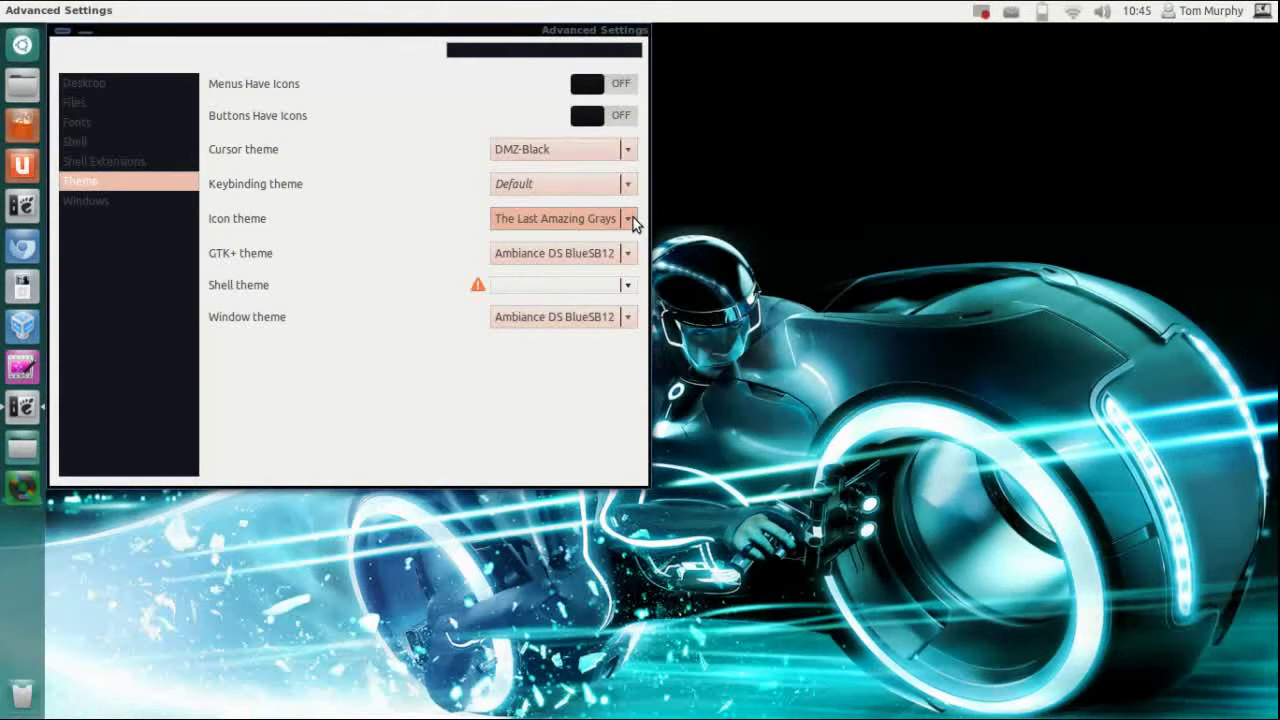
{"action": "left_click", "coordinate": [633, 217]}
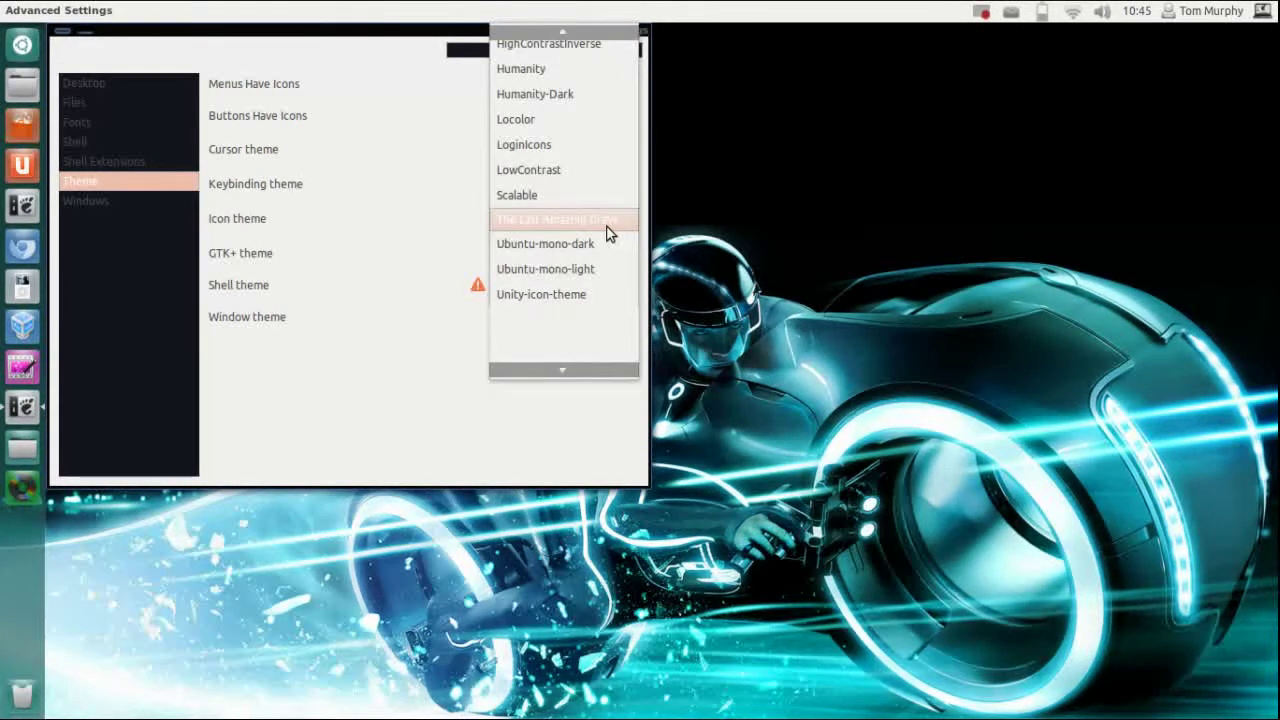
{"action": "left_click", "coordinate": [608, 228]}
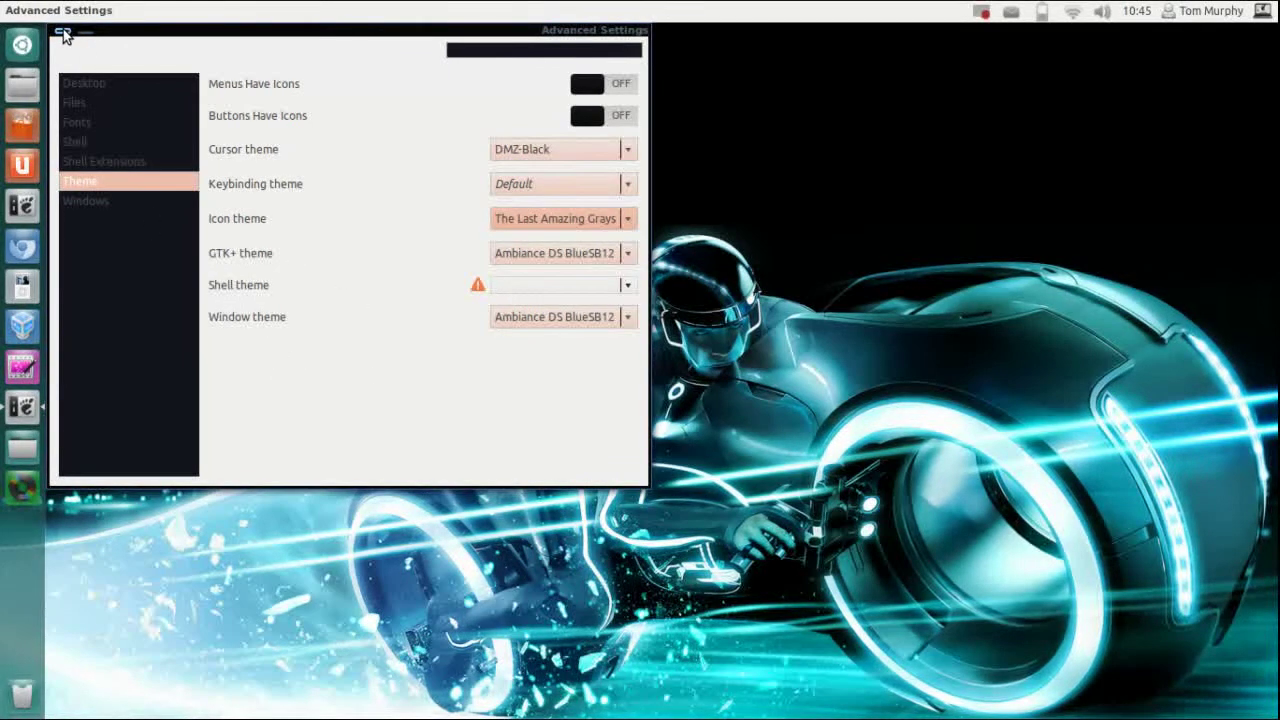
{"action": "left_click_drag", "start_coordinate": [109, 34], "coordinate": [226, 60]}
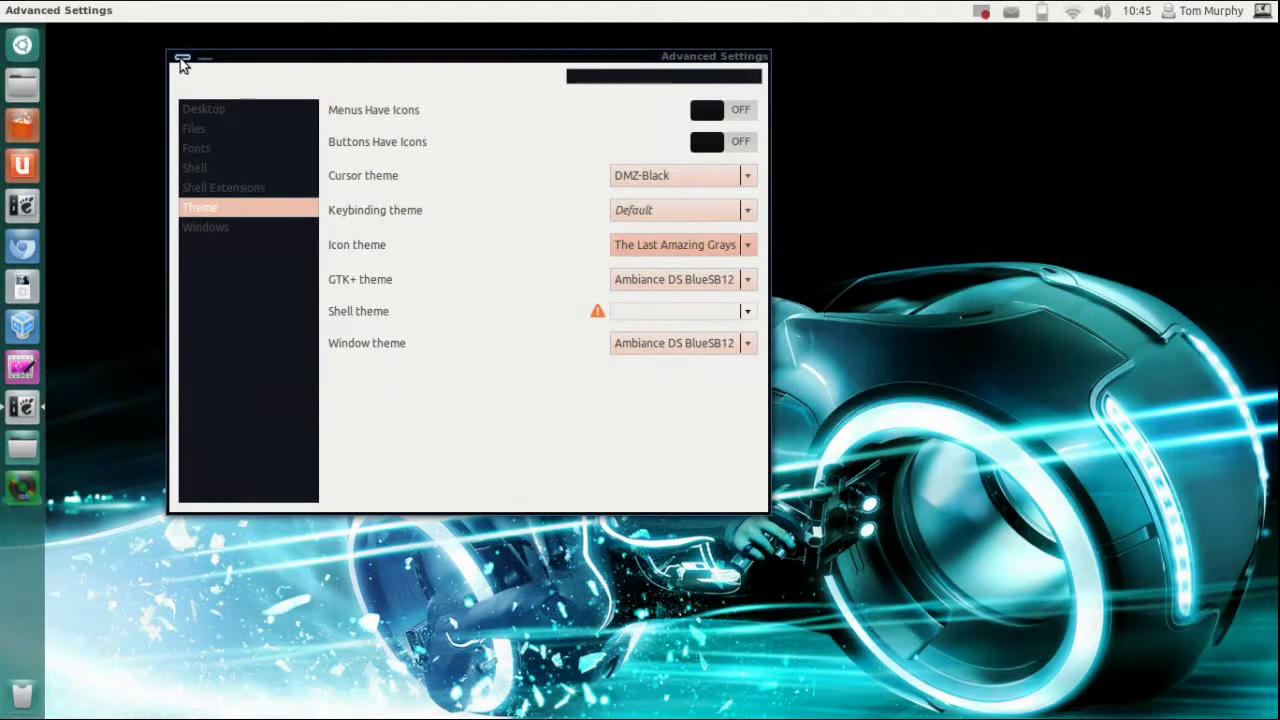
{"action": "left_click", "coordinate": [180, 58]}
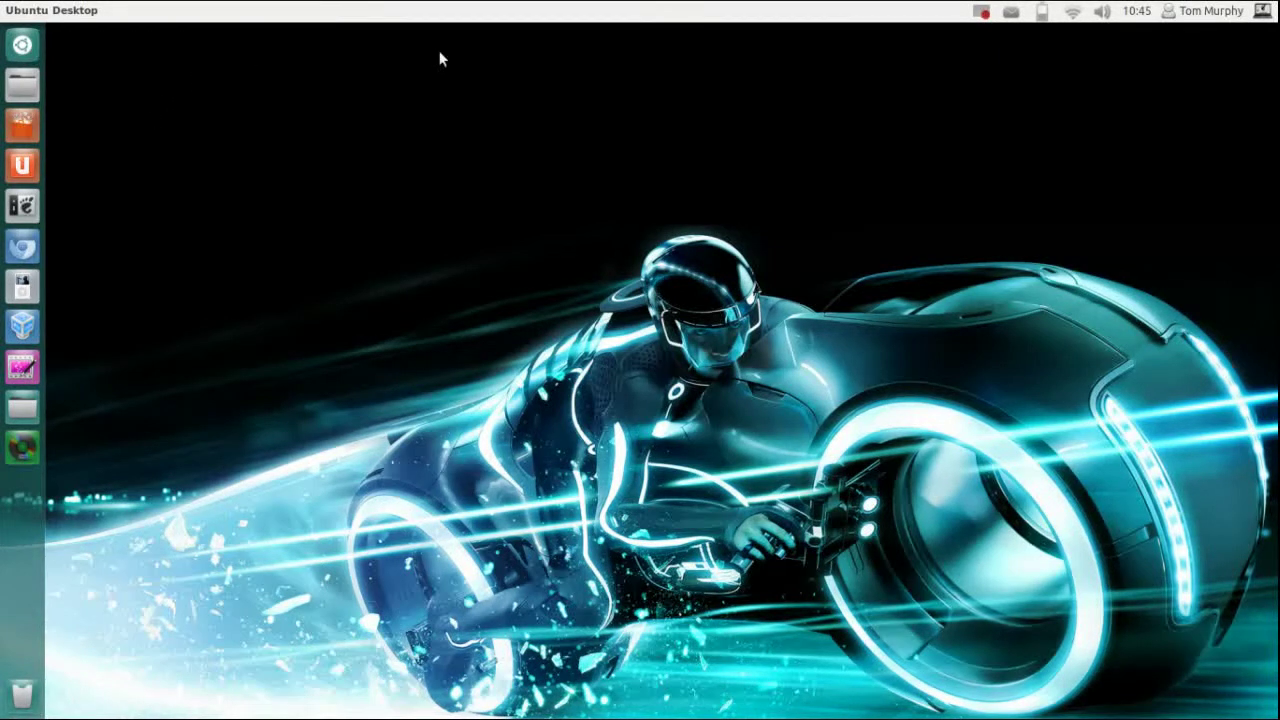
{"action": "left_click", "coordinate": [983, 13]}
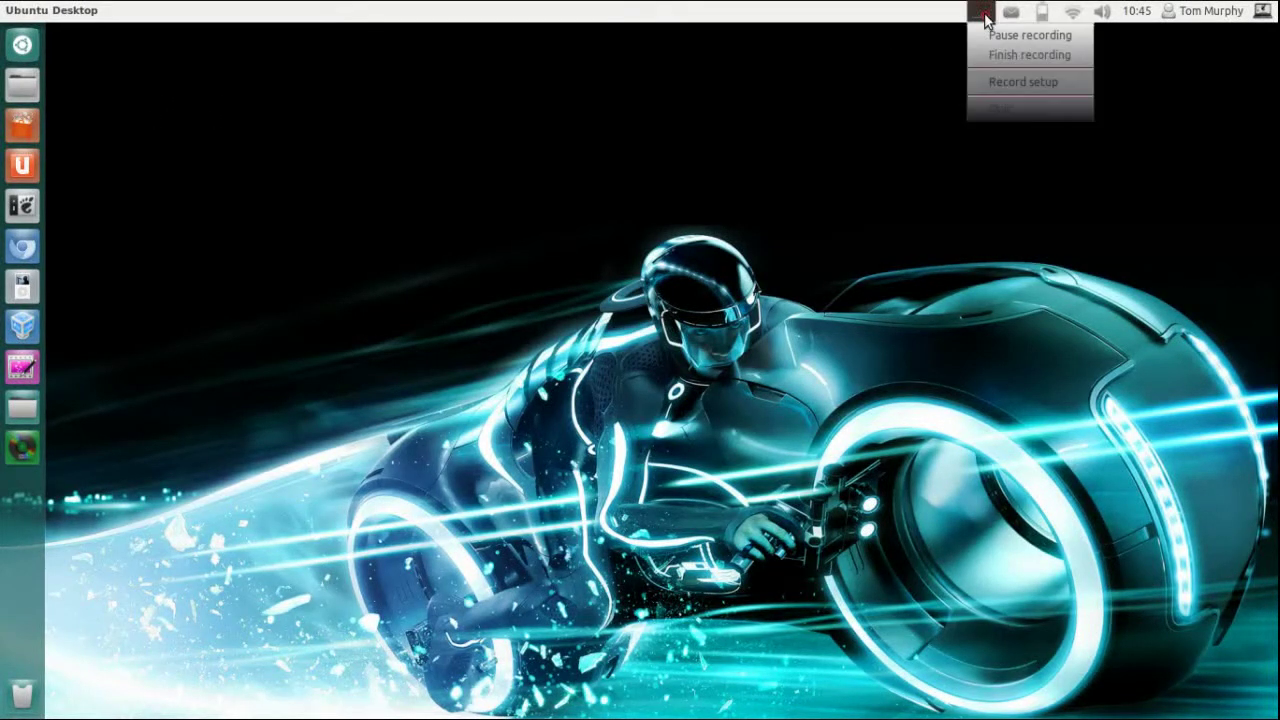
{"action": "left_click", "coordinate": [1025, 57]}
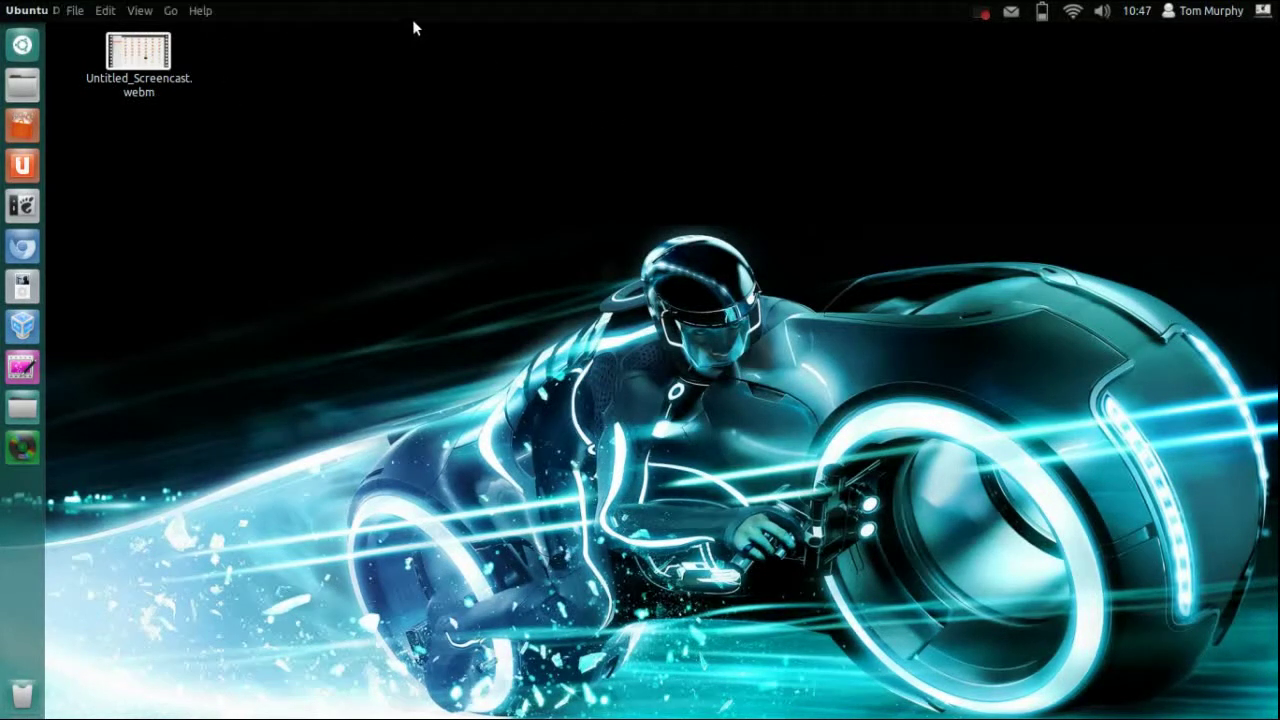
- Examine how the new theme and icons look in the Home folder and in the Dash's home, applications and videos views
{"action": "left_click", "coordinate": [22, 45]}
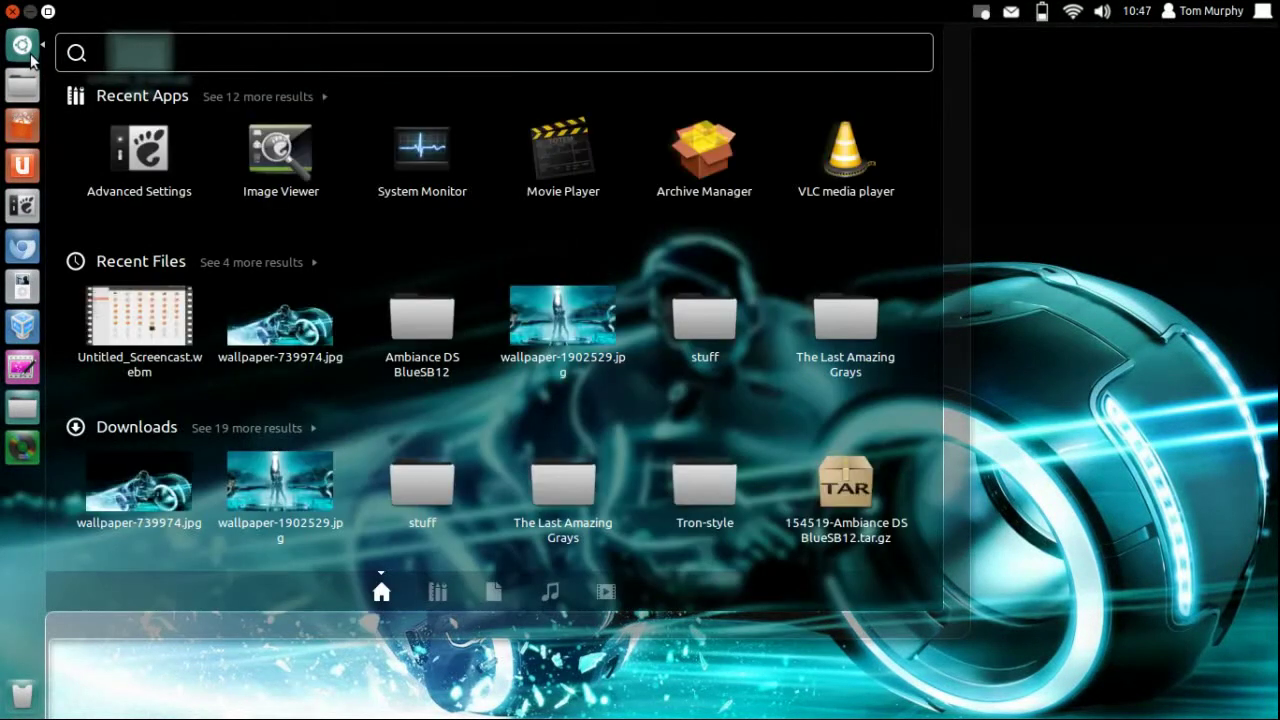
{"action": "left_click", "coordinate": [30, 57]}
{"action": "left_click", "coordinate": [30, 57]}
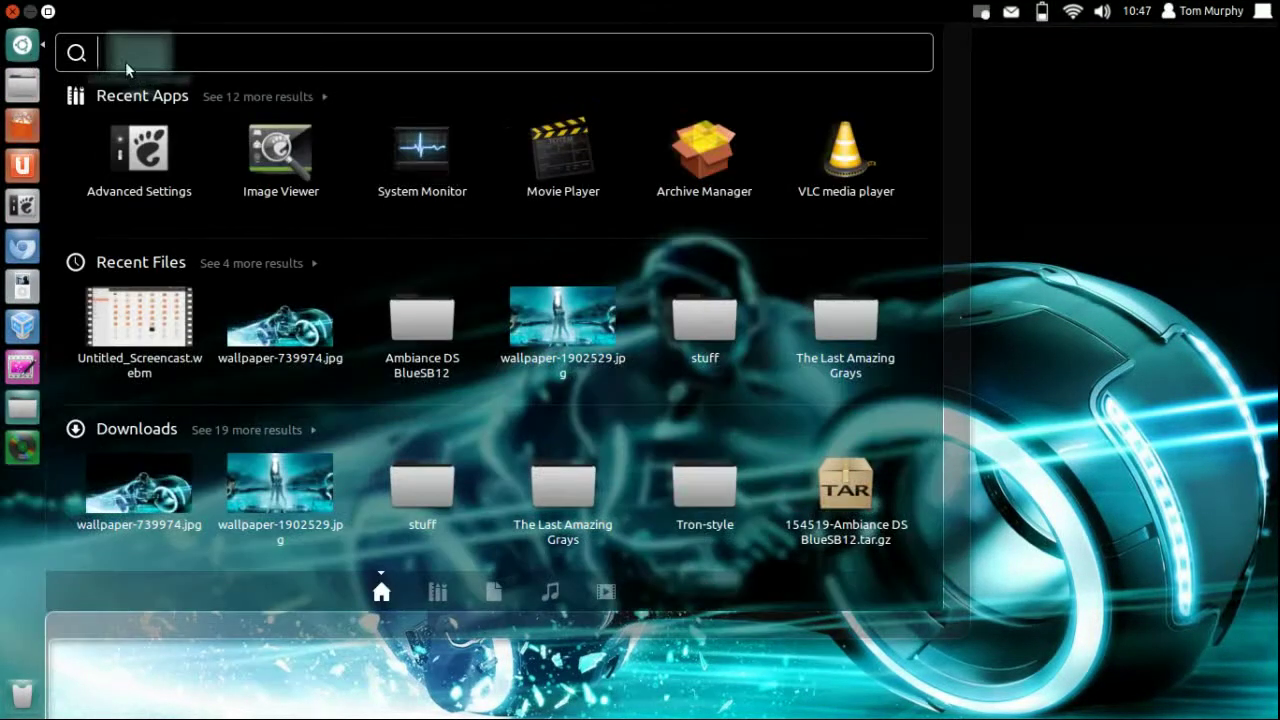
{"action": "left_click", "coordinate": [438, 592]}
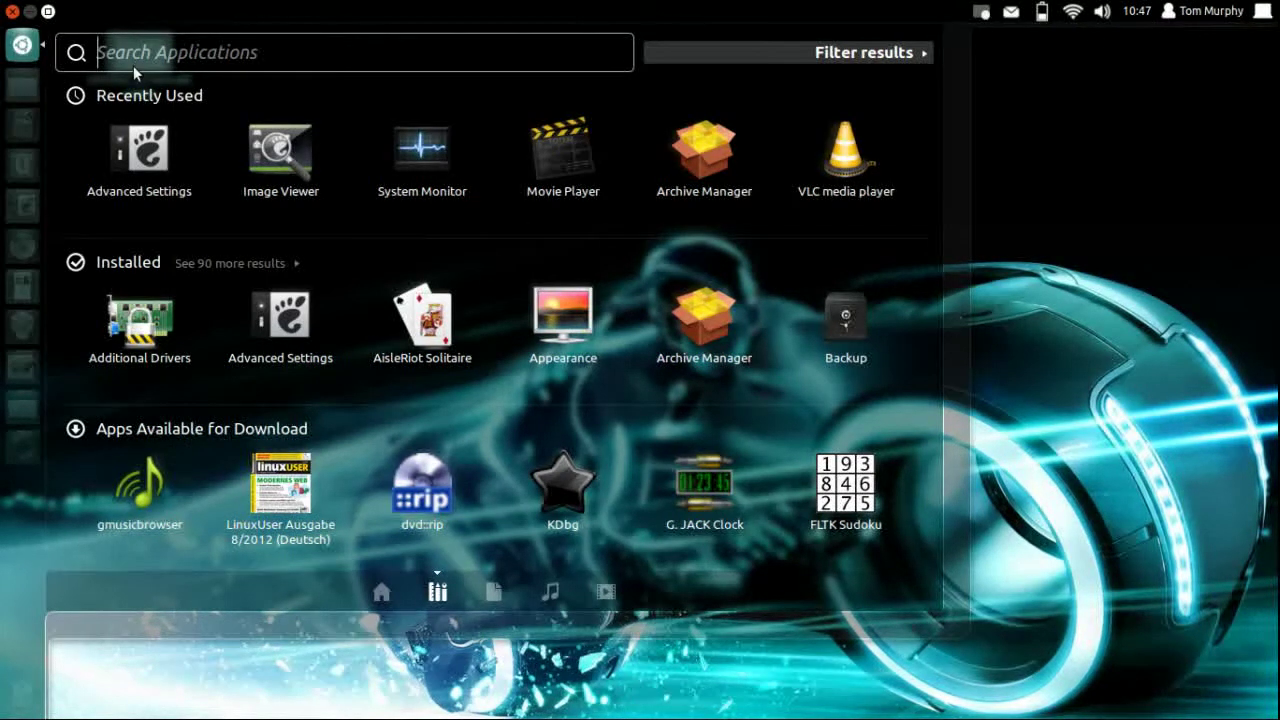
{"action": "left_click", "coordinate": [22, 48]}
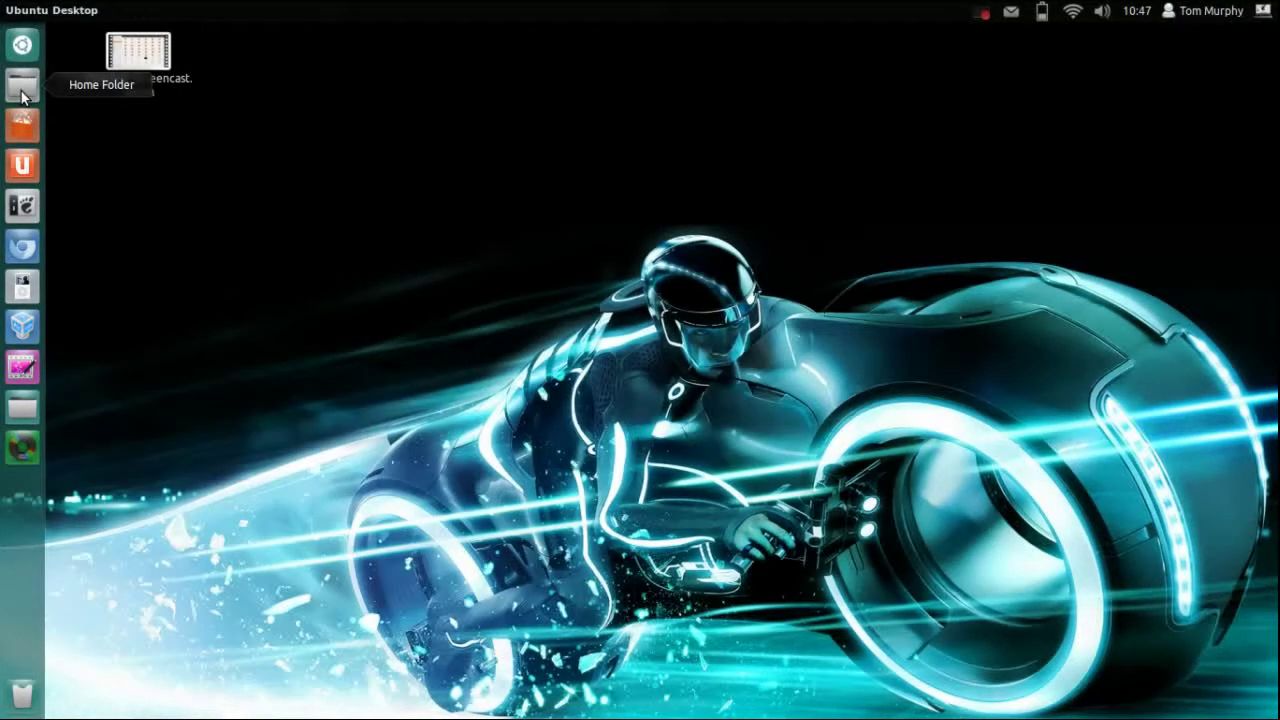
{"action": "left_click", "coordinate": [22, 88]}
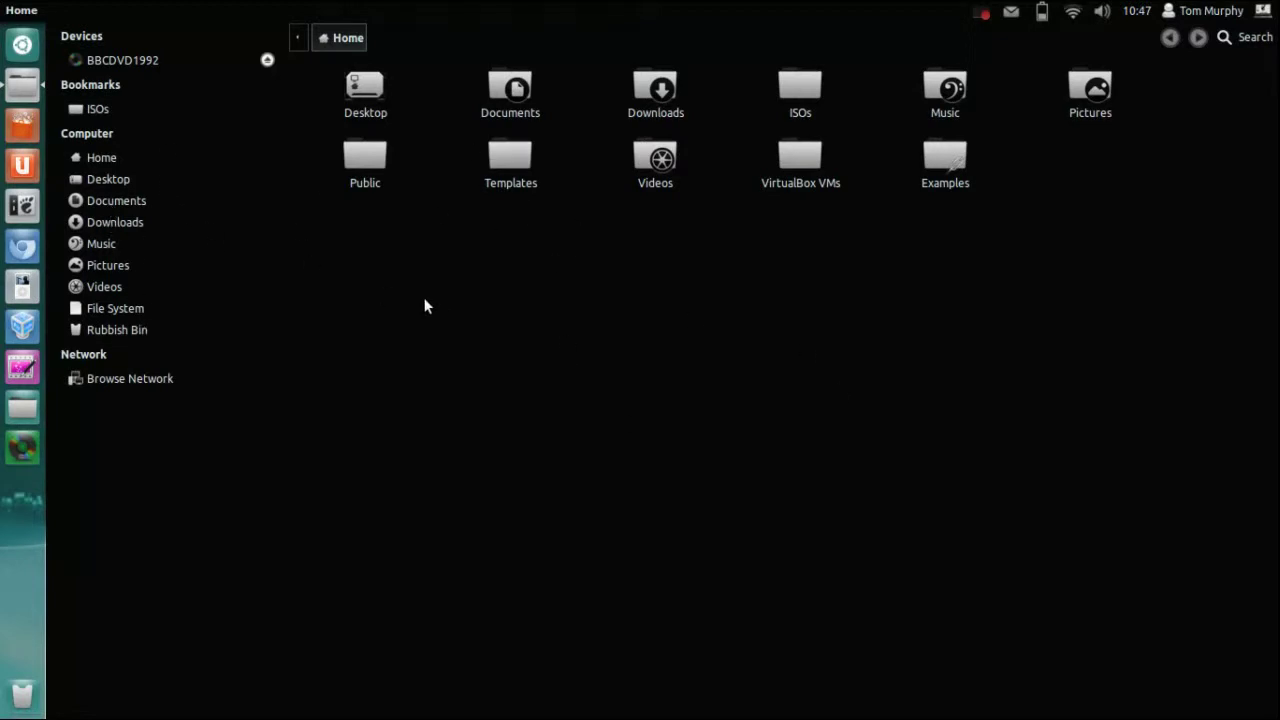
{"action": "left_click", "coordinate": [22, 56]}
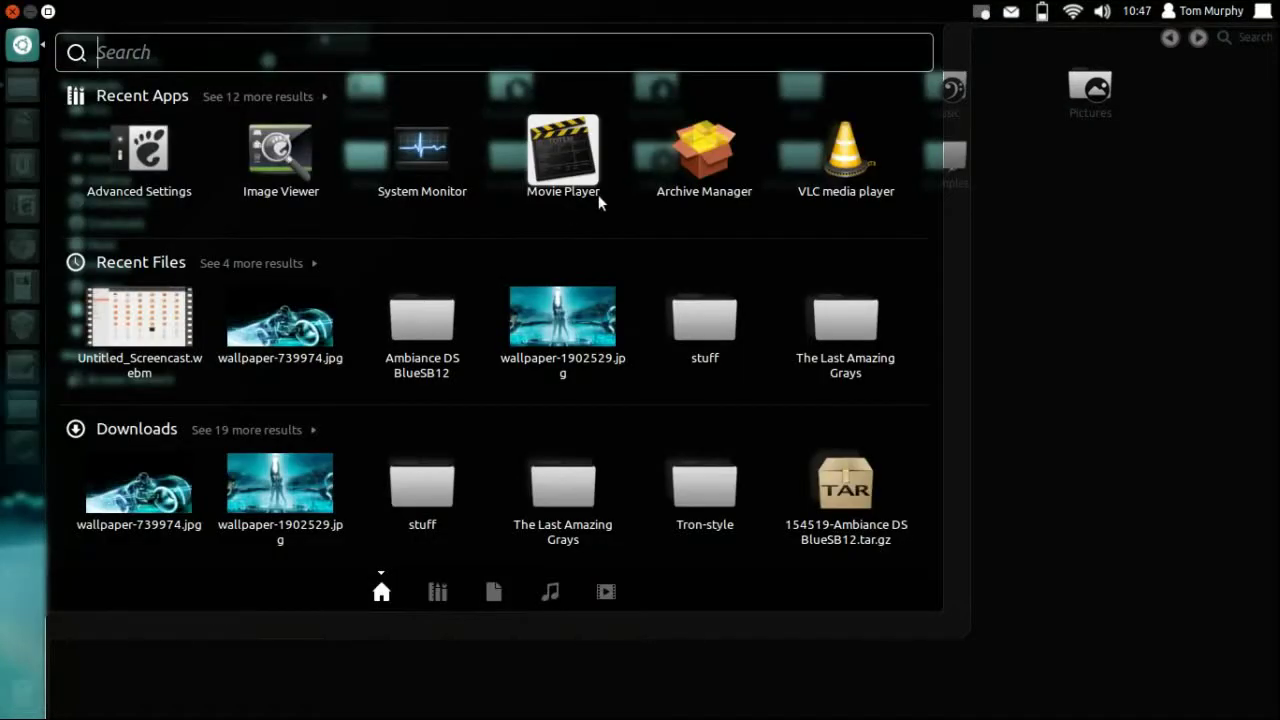
{"action": "left_click", "coordinate": [593, 593]}
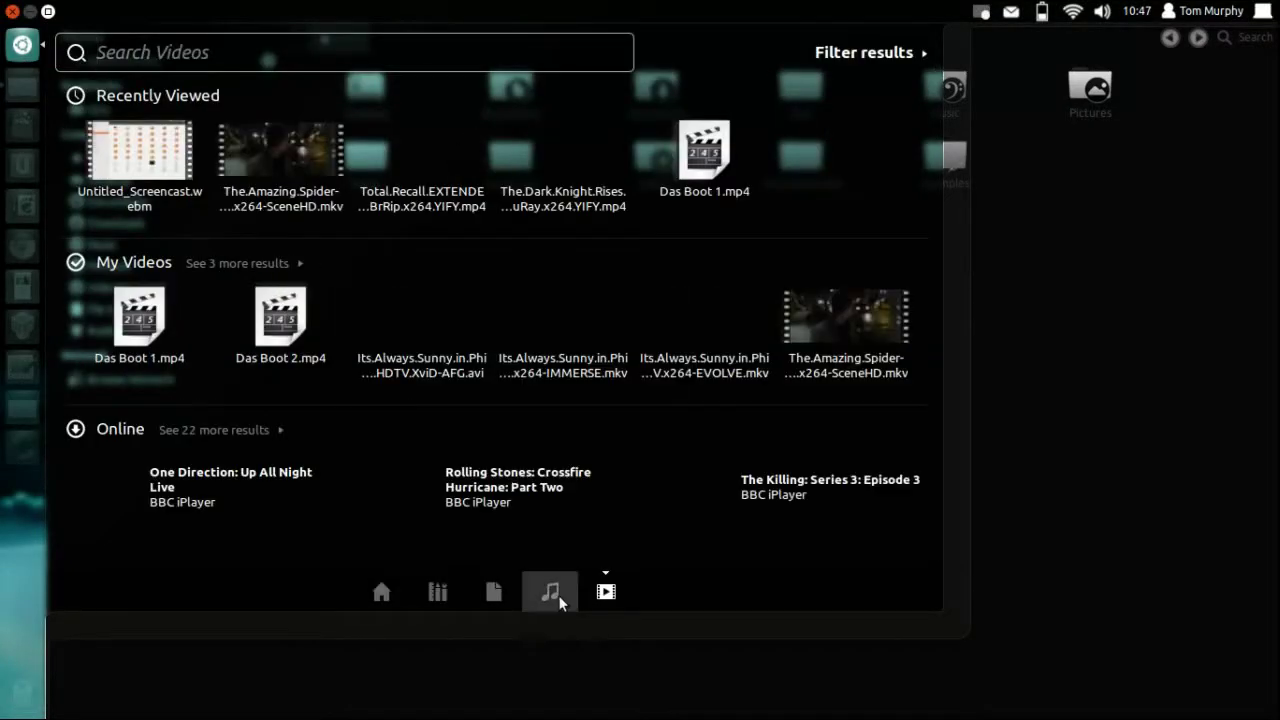
- Examine the new icons in the Dash's music, files and applications views
{"action": "left_click", "coordinate": [557, 595]}
{"action": "left_click", "coordinate": [490, 597]}
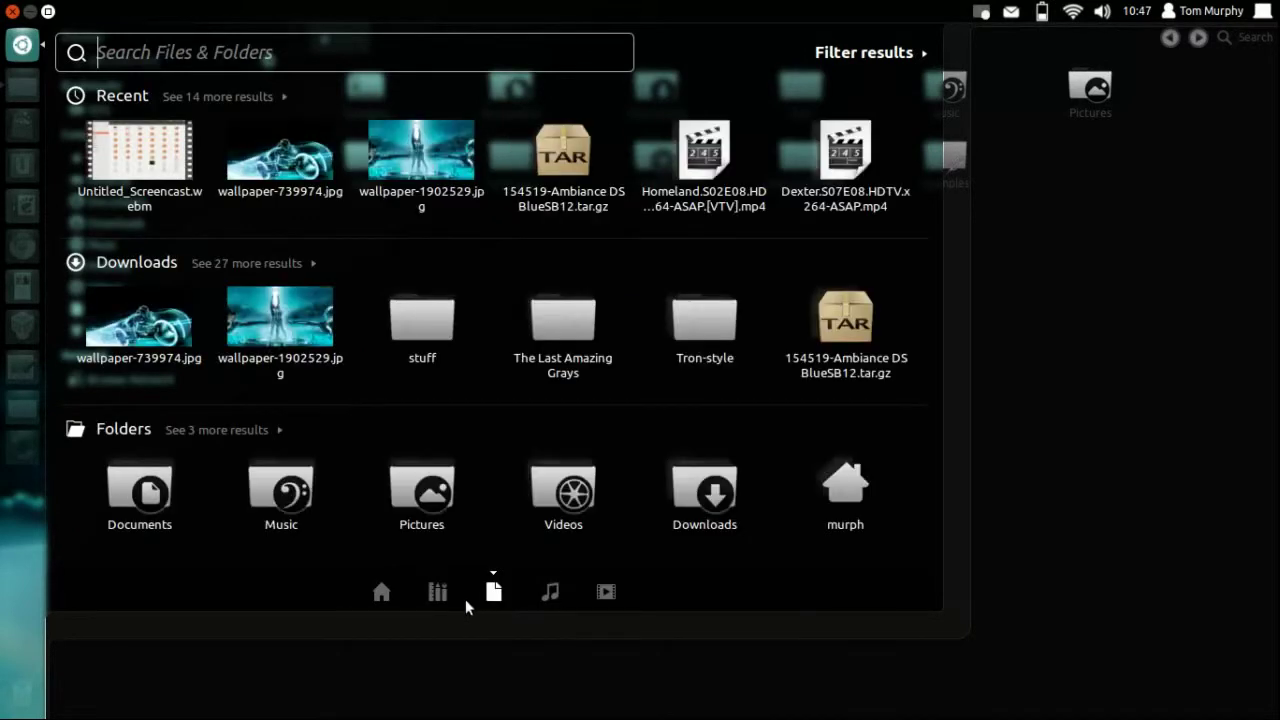
{"action": "left_click", "coordinate": [437, 593]}
- Filter the Dash's applications by the types Accessories, Developer, Fonts, Graphics, Media, Internet and Office
{"action": "left_click", "coordinate": [895, 52]}
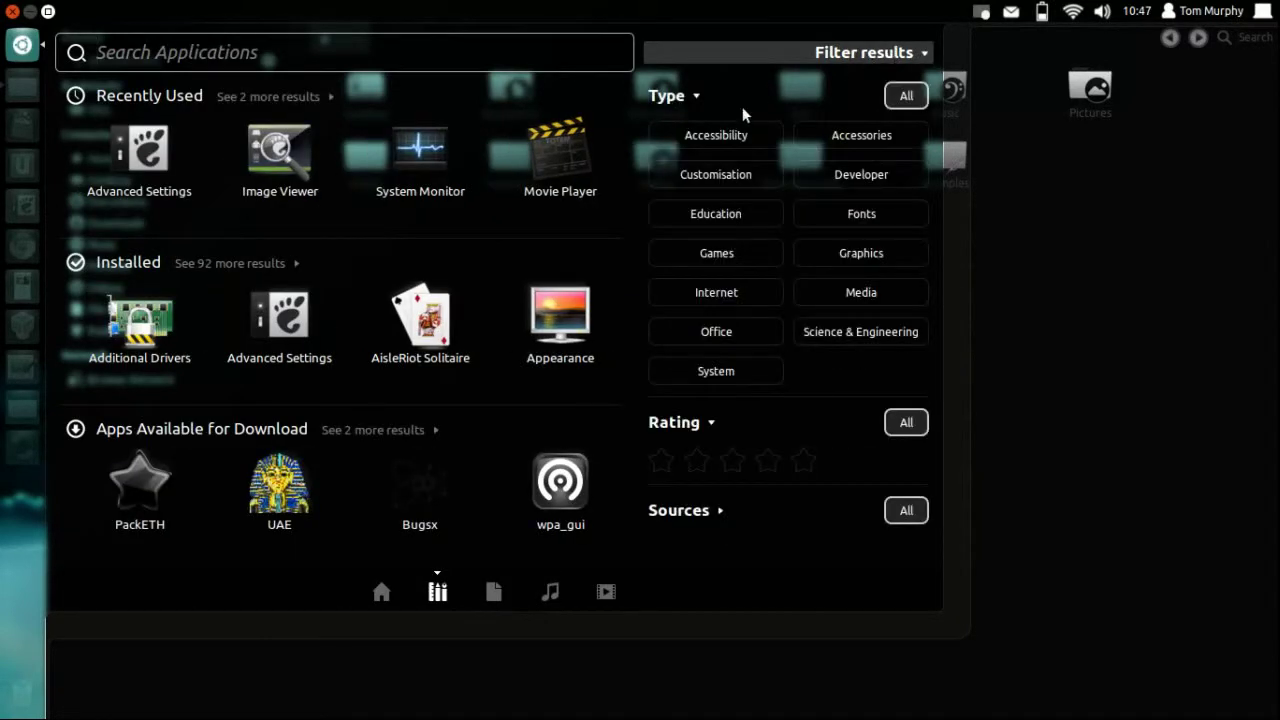
{"action": "left_click", "coordinate": [835, 138]}
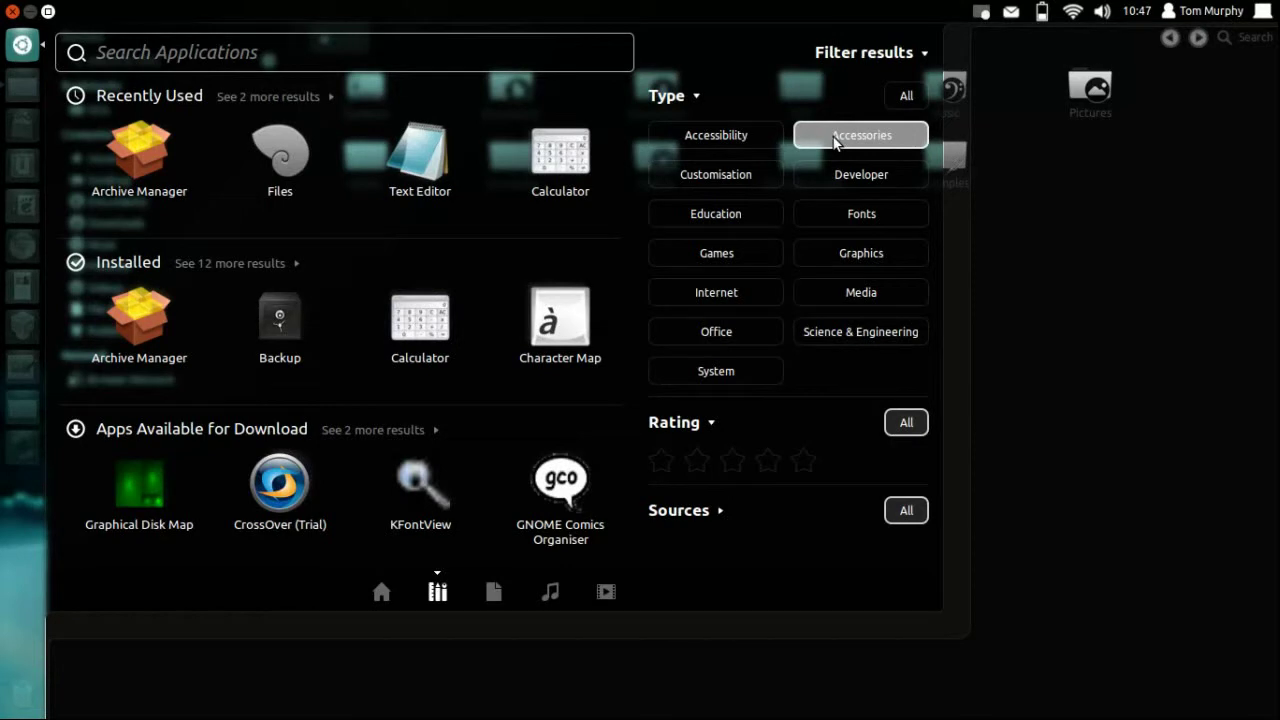
{"action": "left_click", "coordinate": [833, 170]}
{"action": "left_click", "coordinate": [854, 216]}
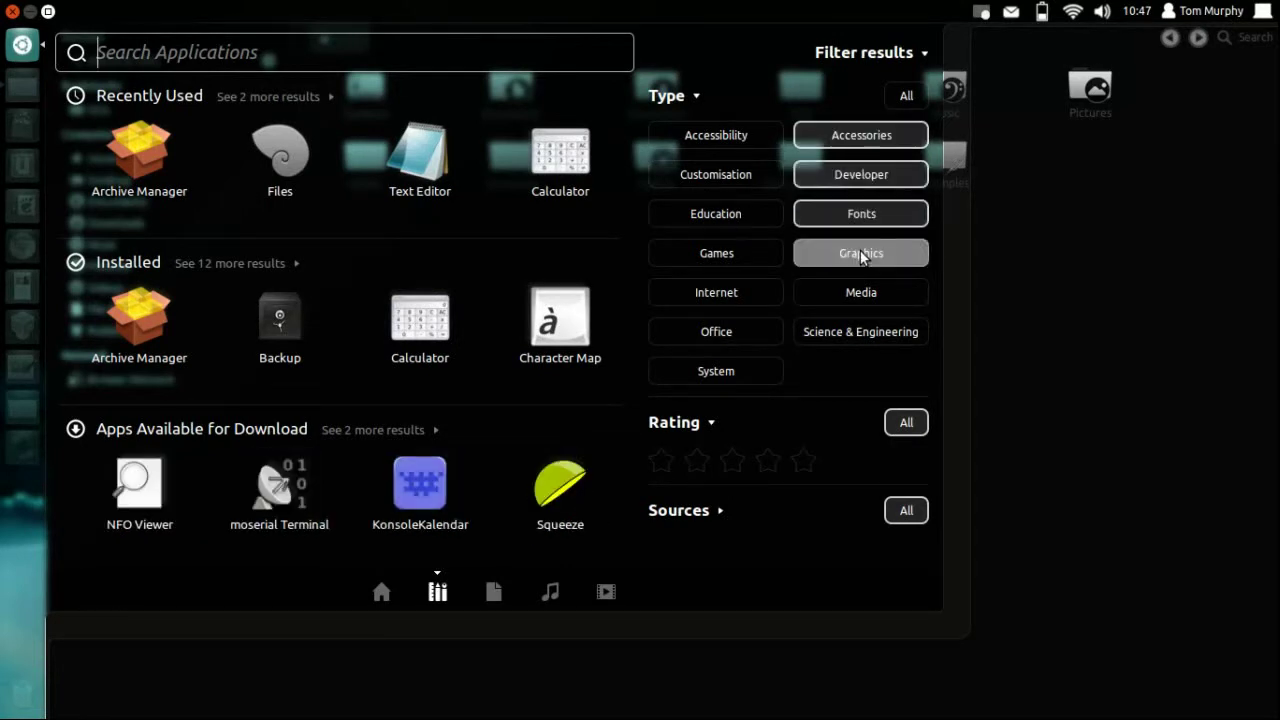
{"action": "left_click", "coordinate": [862, 255]}
{"action": "left_click", "coordinate": [816, 290]}
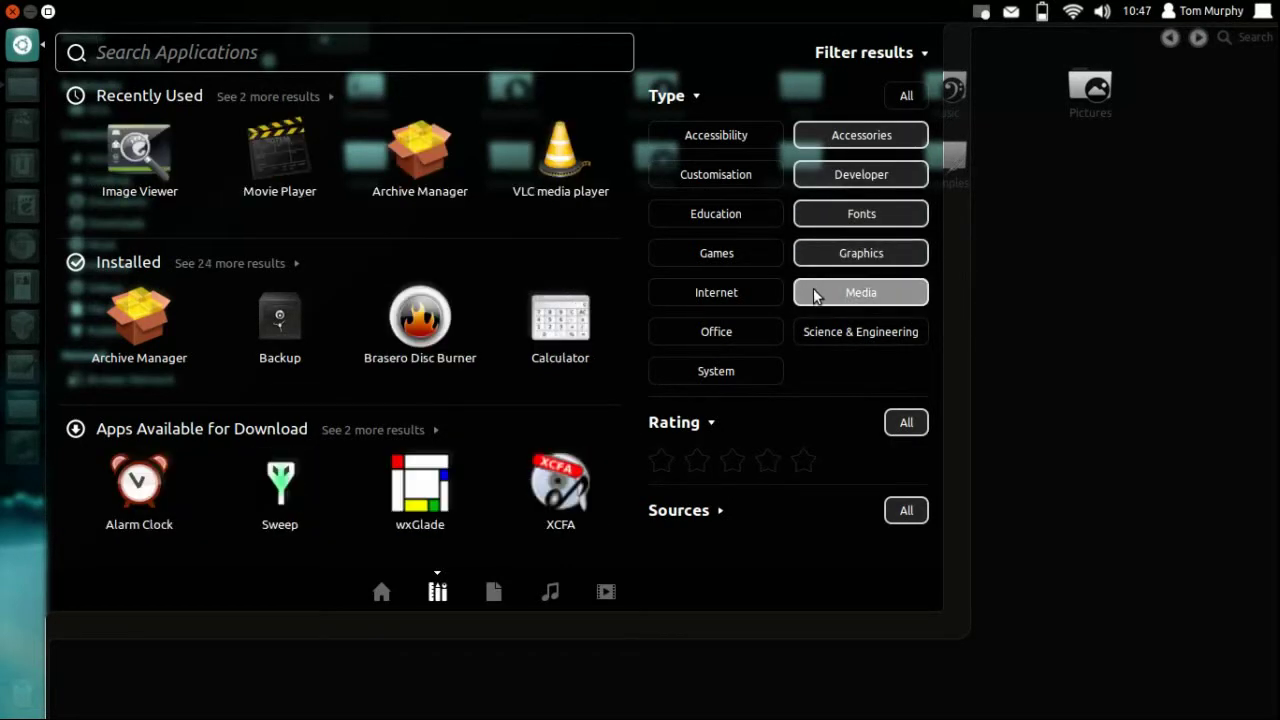
{"action": "left_click", "coordinate": [766, 299]}
{"action": "left_click", "coordinate": [742, 334]}
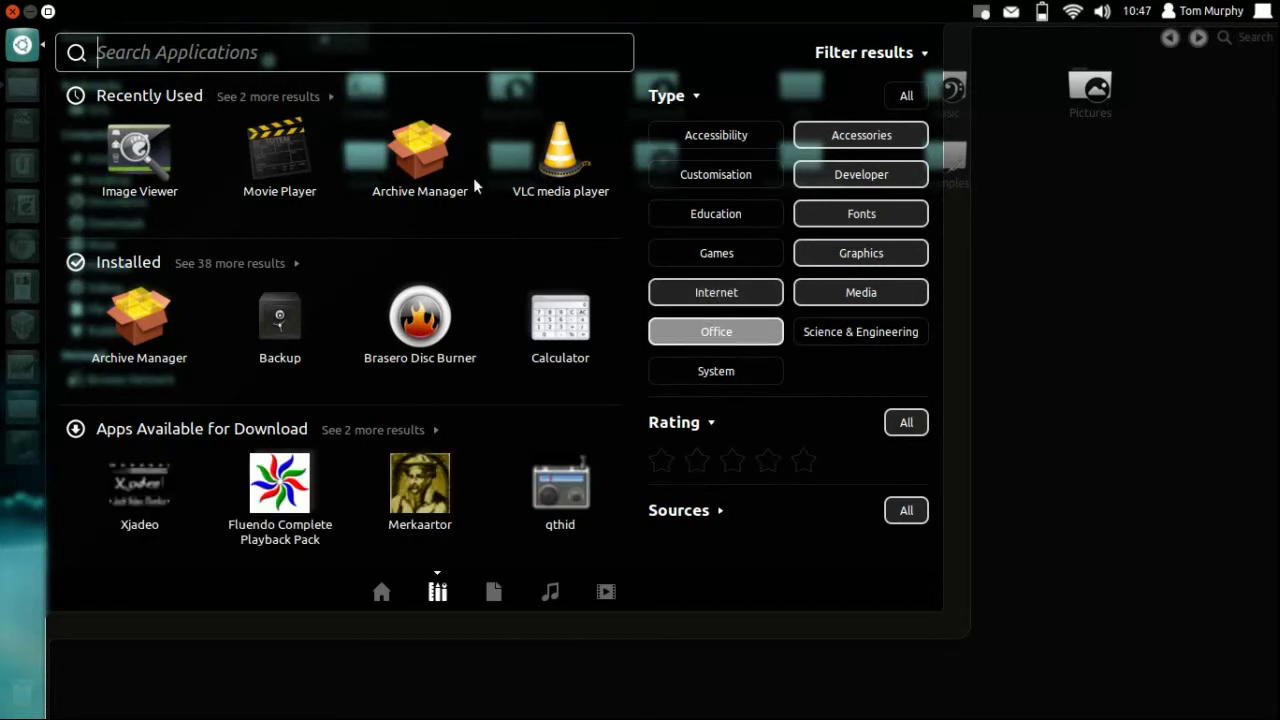
- Expand the recently used applications and add the Games and Education types to the filter
{"action": "left_click", "coordinate": [306, 97]}
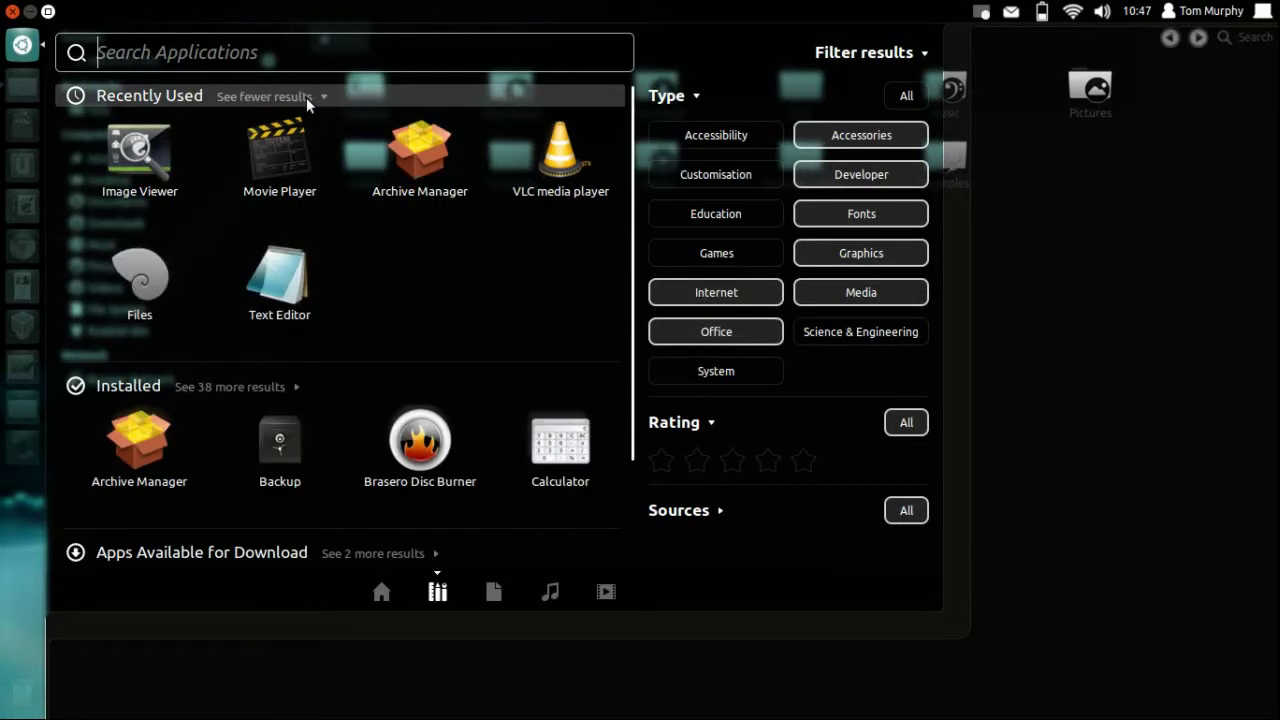
{"action": "left_click", "coordinate": [757, 250]}
{"action": "left_click", "coordinate": [745, 222]}
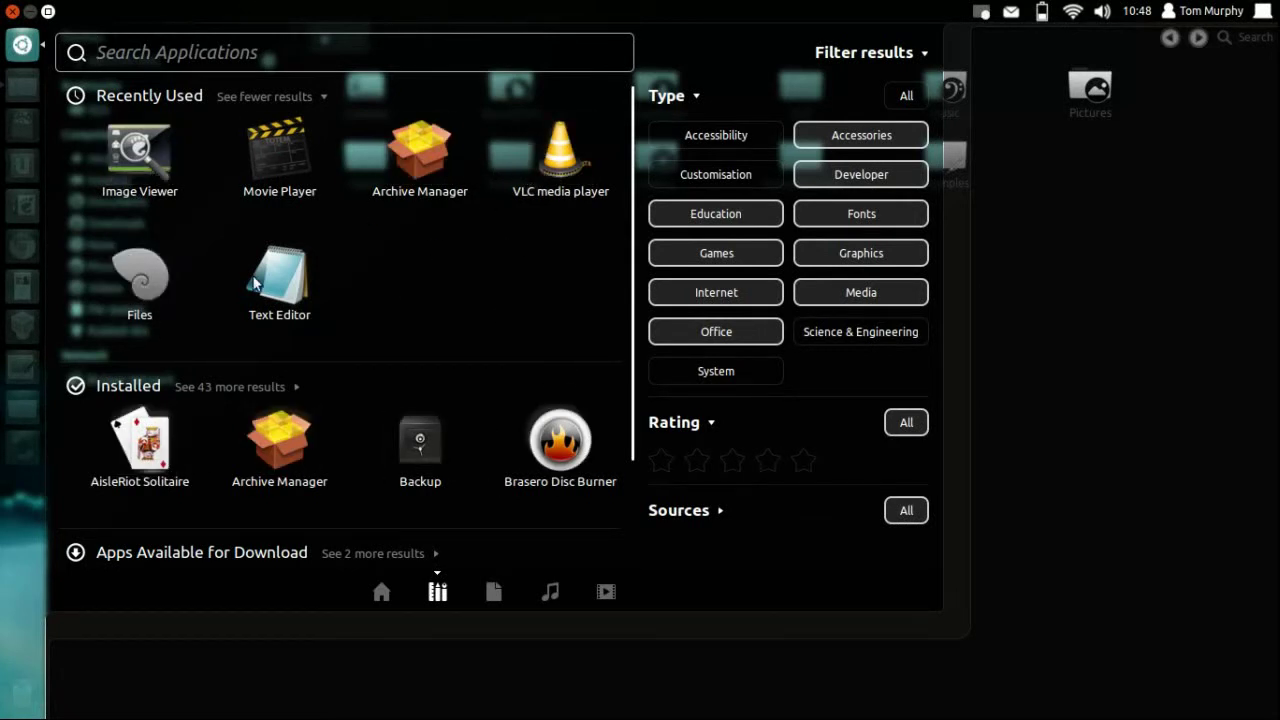
- Dismiss the Dash and the Home folder window to show the desktop with its new wallpaper
{"action": "left_click", "coordinate": [30, 45]}
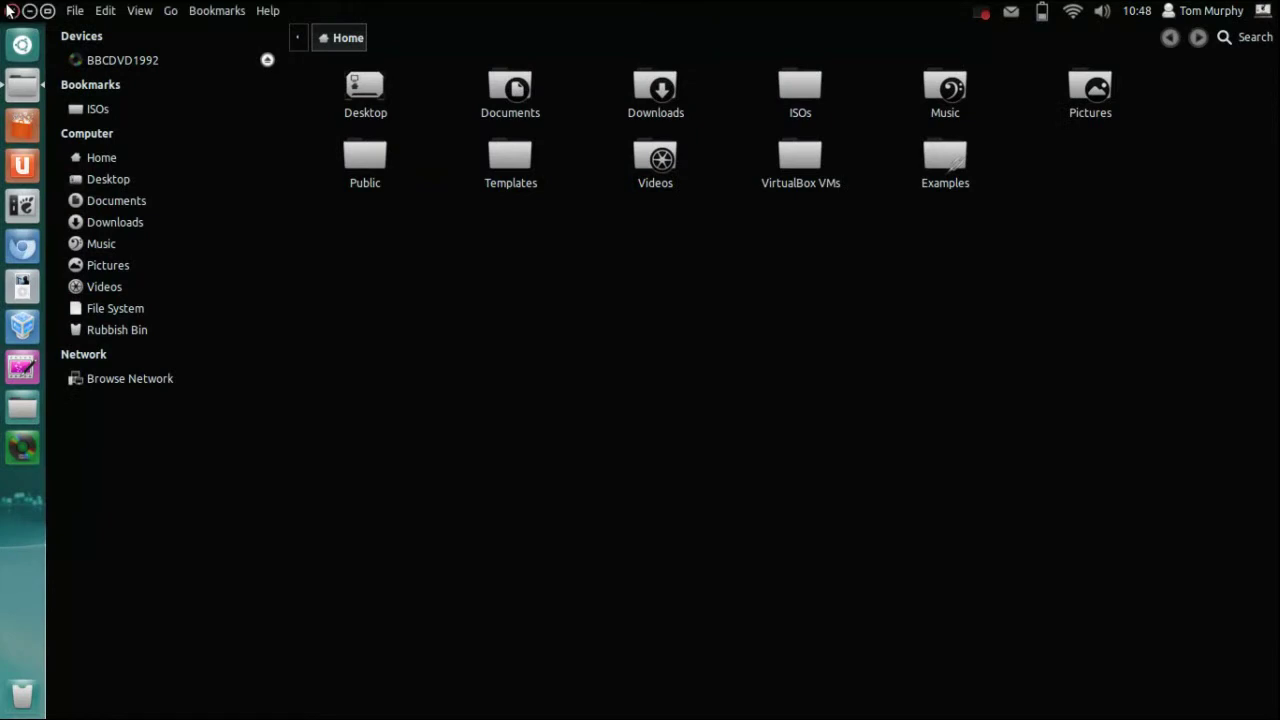
{"action": "left_click", "coordinate": [29, 11]}
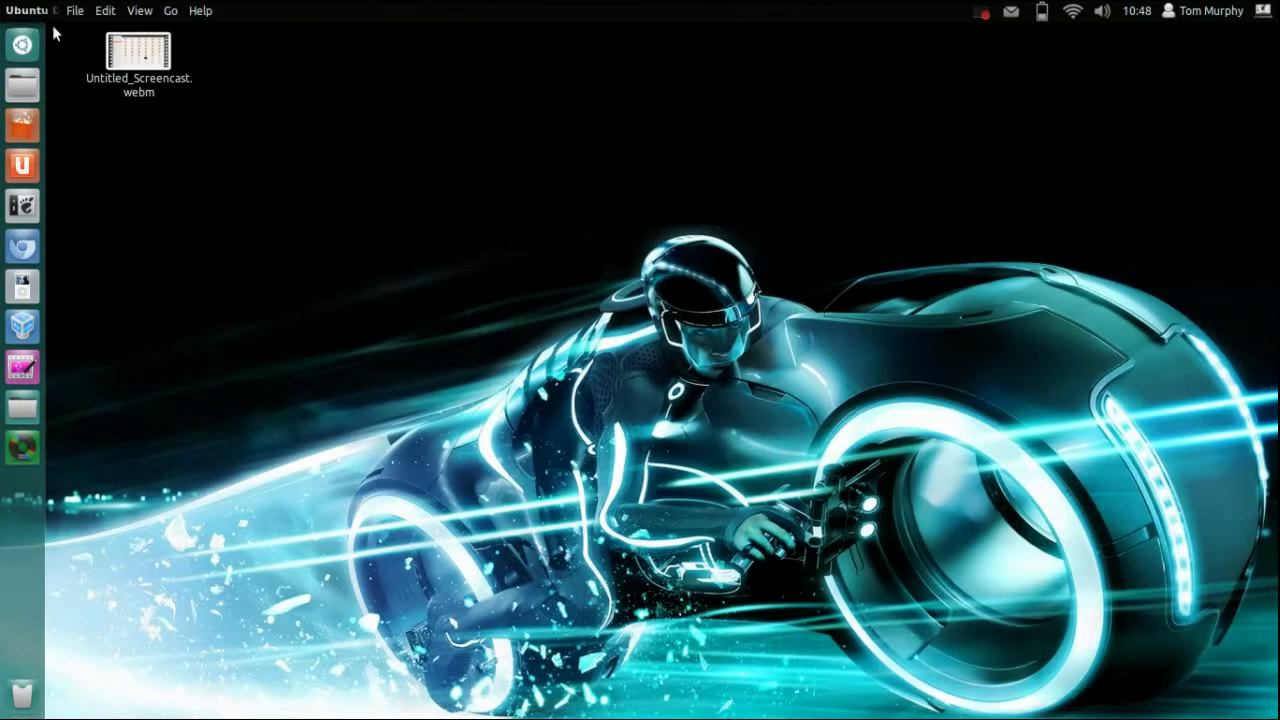